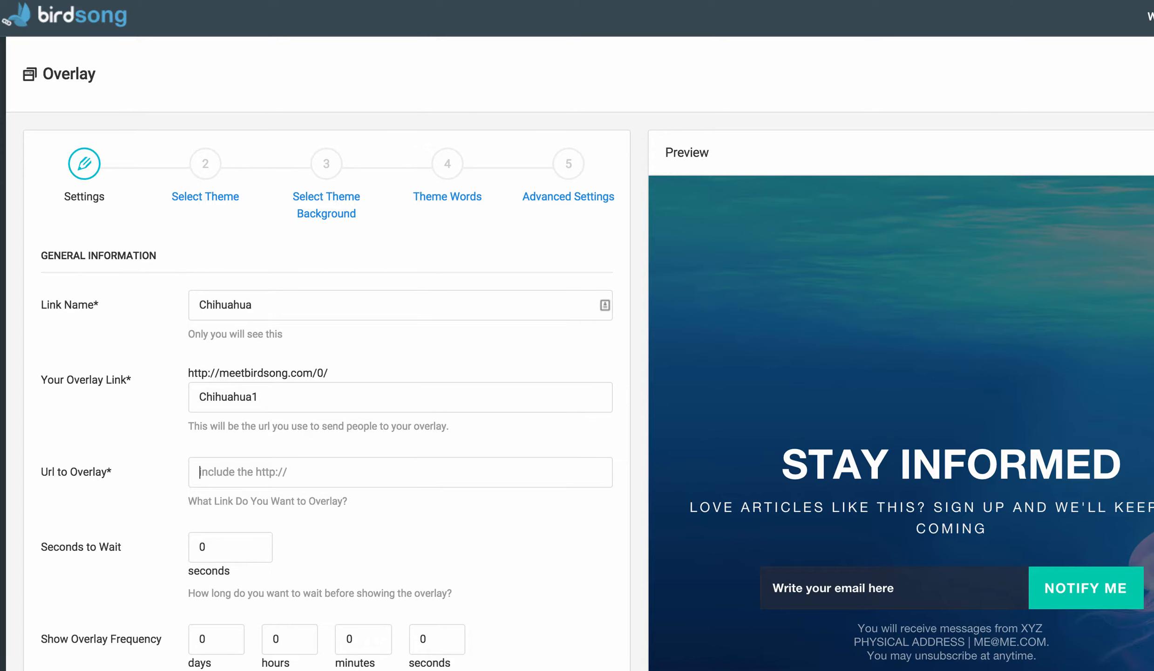
Paste the chihuahuawardrobe.com spaying-or-neutering article URL as the URL to overlay and review that article page.
text(http://www.chihuahuawardrobe.com/benefits-of-having-your-chihuahua-spayed-or-neutered/)
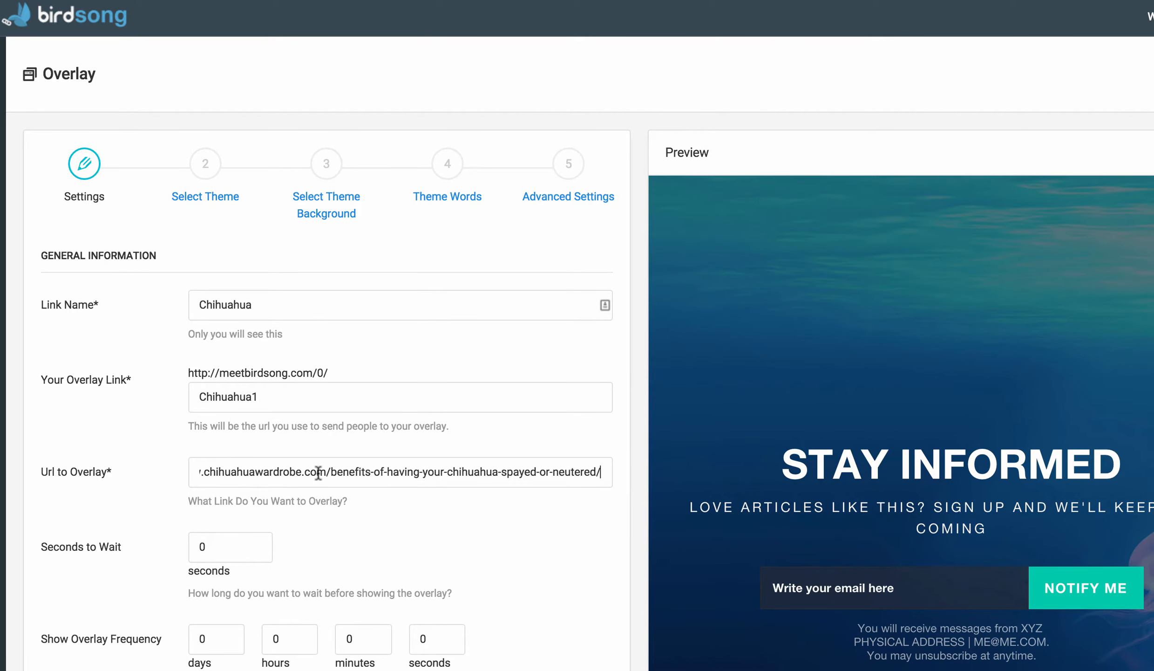
key(Tab)
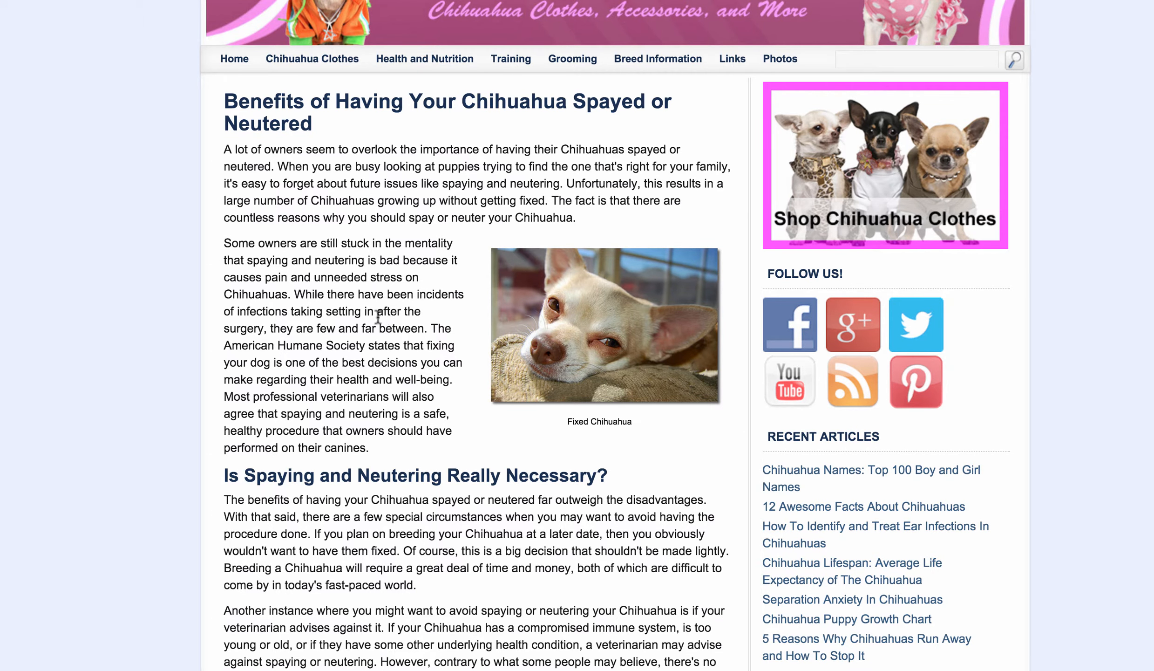
scroll(378, 317, down, 1)
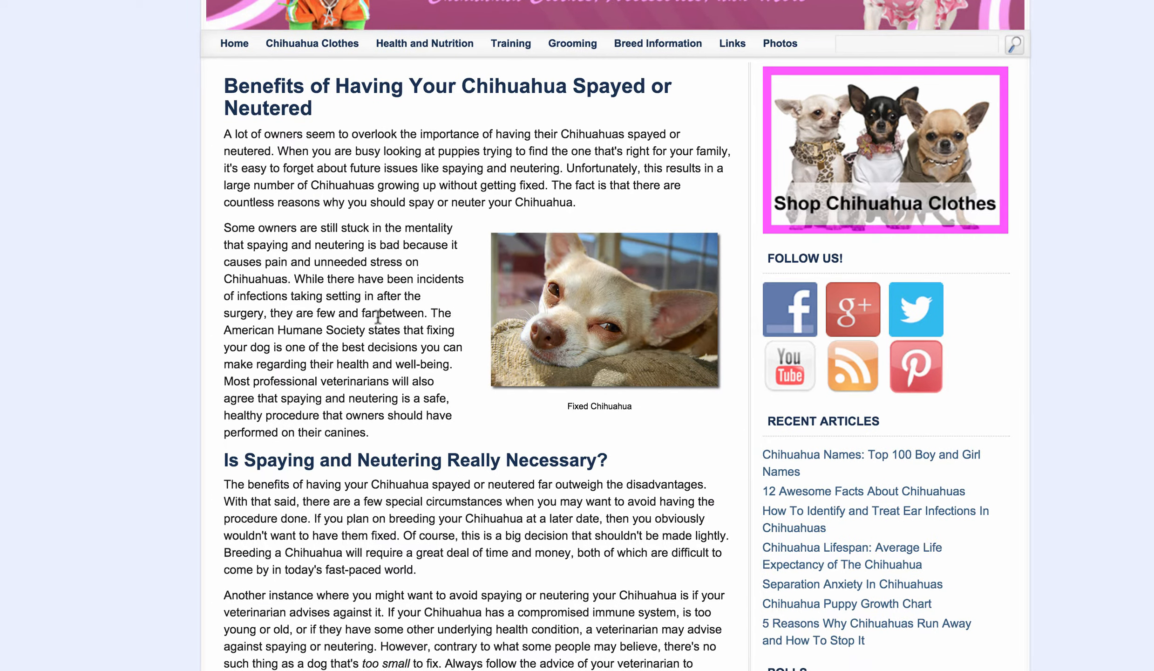
scroll(378, 316, down, 1)
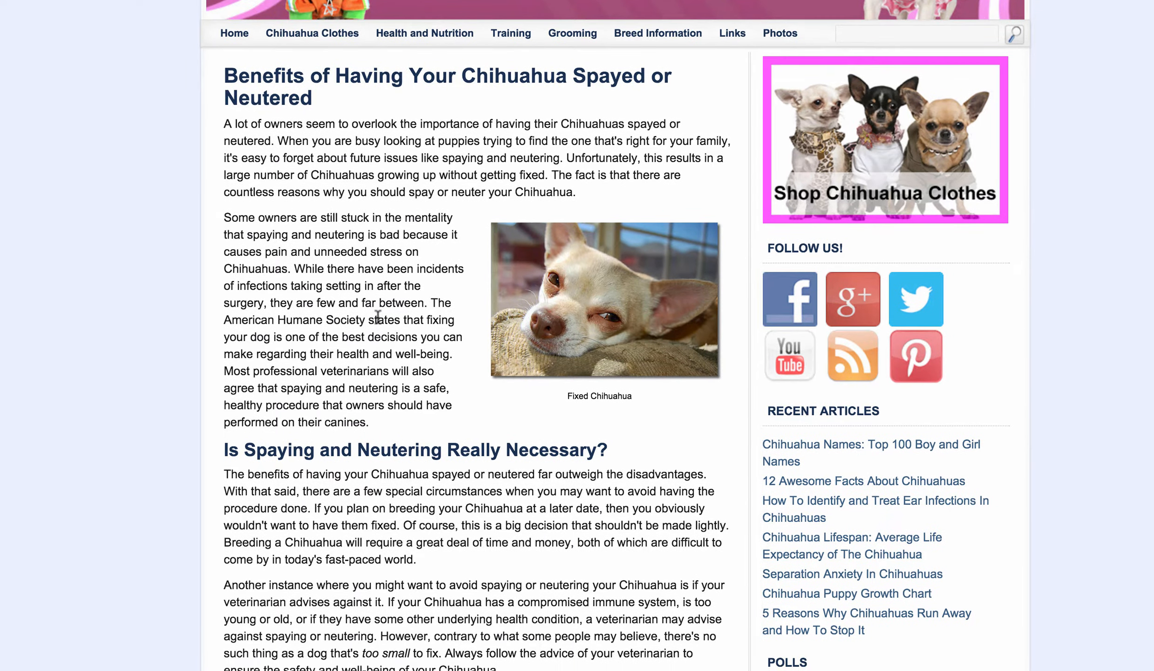
scroll(377, 317, down, 3)
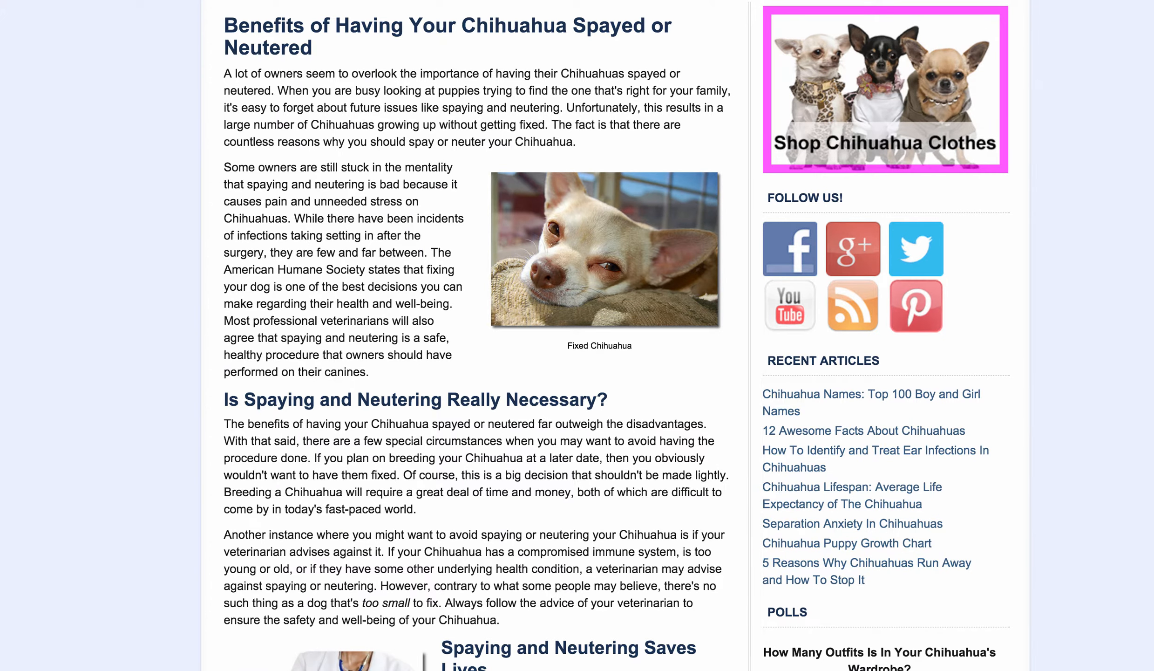
Set the seconds to wait before showing the overlay to 20.
double_click(194, 483)
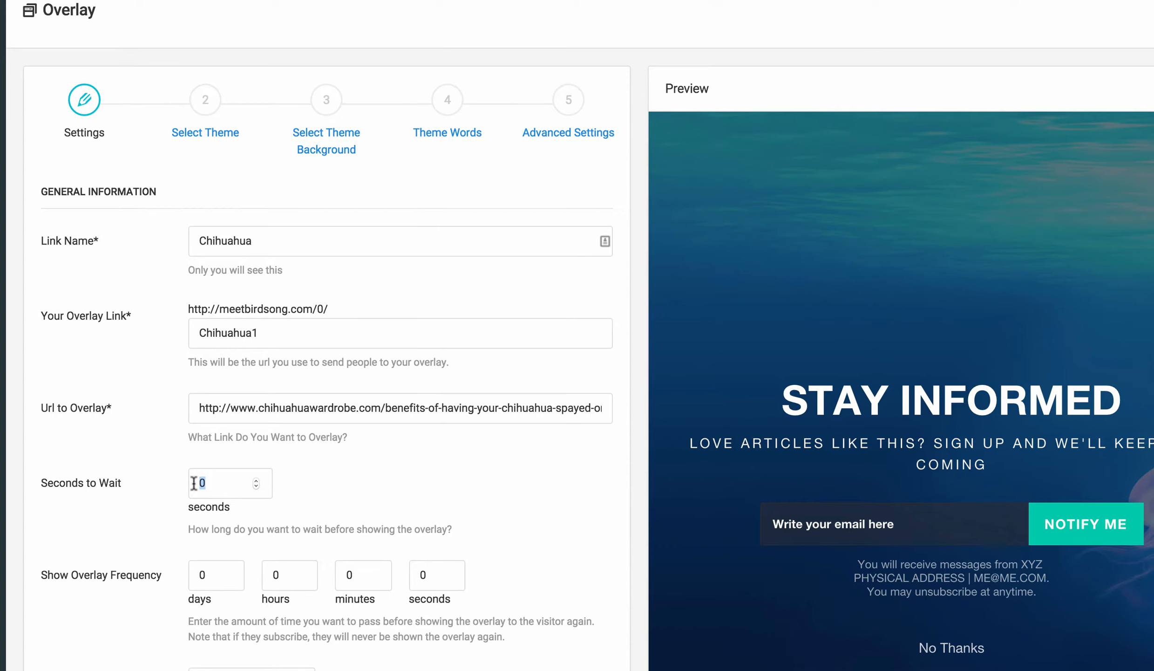
text(20)
Set Mark as Favorite to Yes, keeping Add Link to Your Profile at Yes.
scroll(162, 528, down, 3)
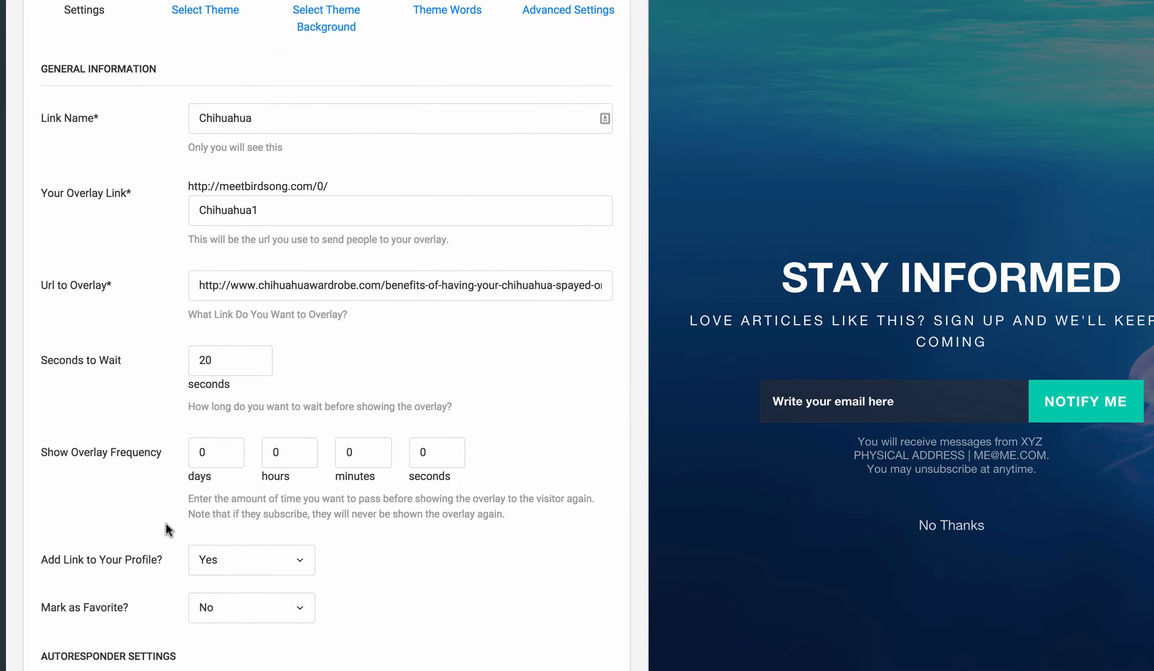
scroll(167, 531, down, 1)
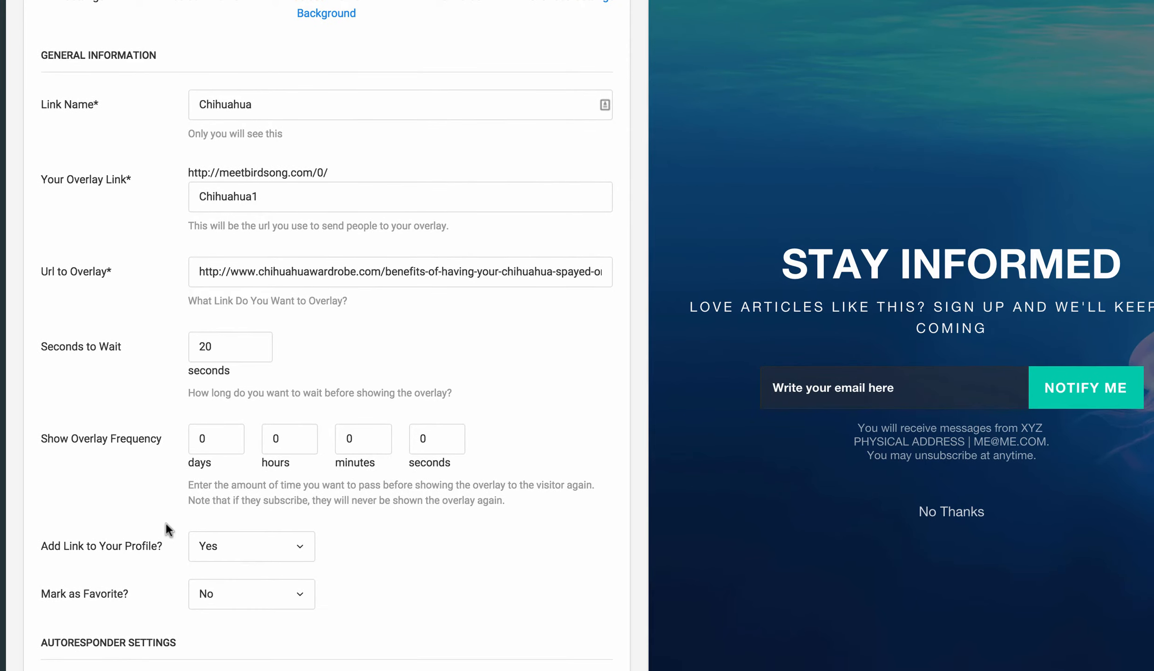
scroll(232, 520, down, 2)
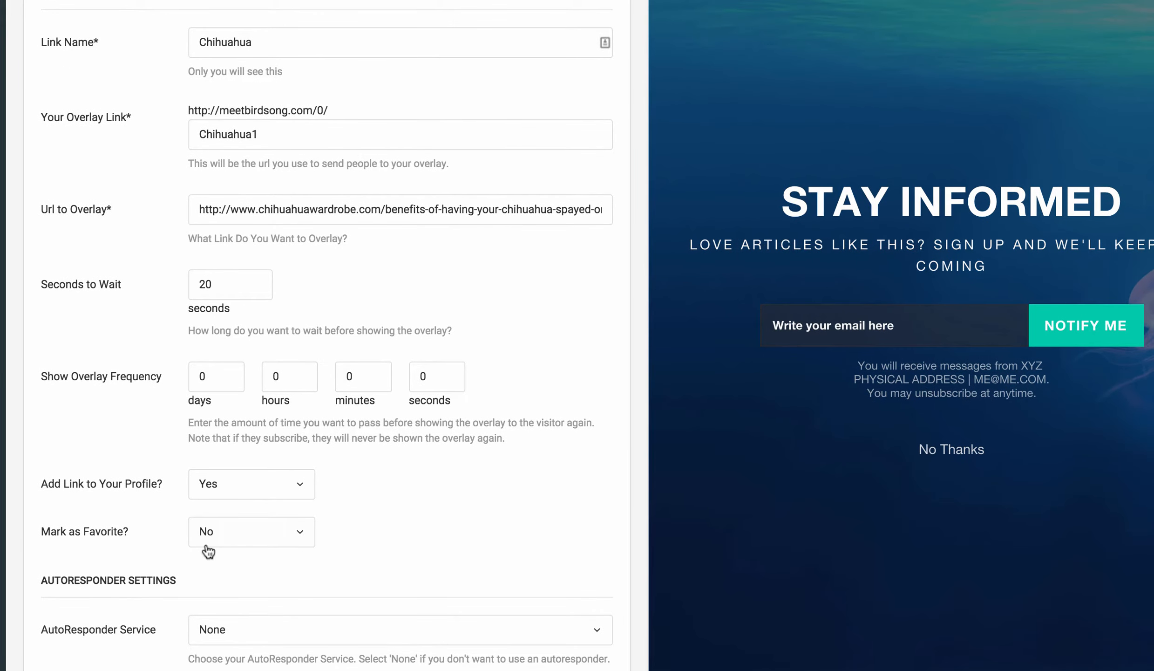
click(223, 482)
click(426, 468)
scroll(422, 502, down, 1)
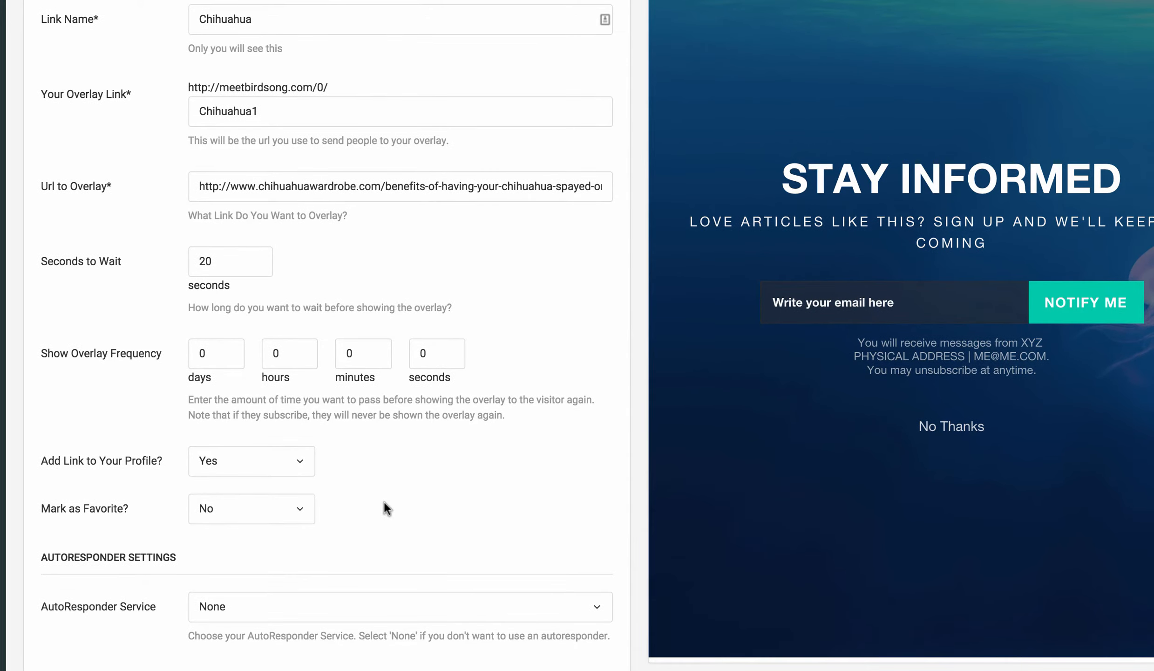
click(294, 509)
click(250, 544)
Check the AutoResponder Service options, leave it at None, and continue to the Select Theme step.
scroll(352, 533, down, 1)
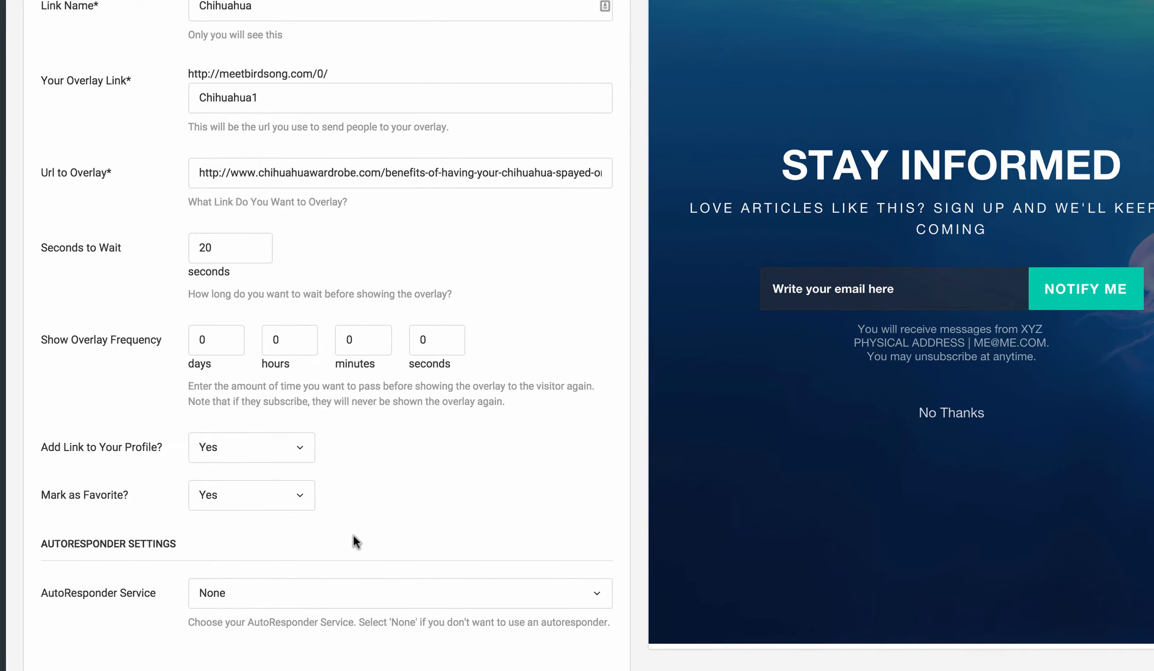
scroll(276, 596, down, 1)
click(281, 585)
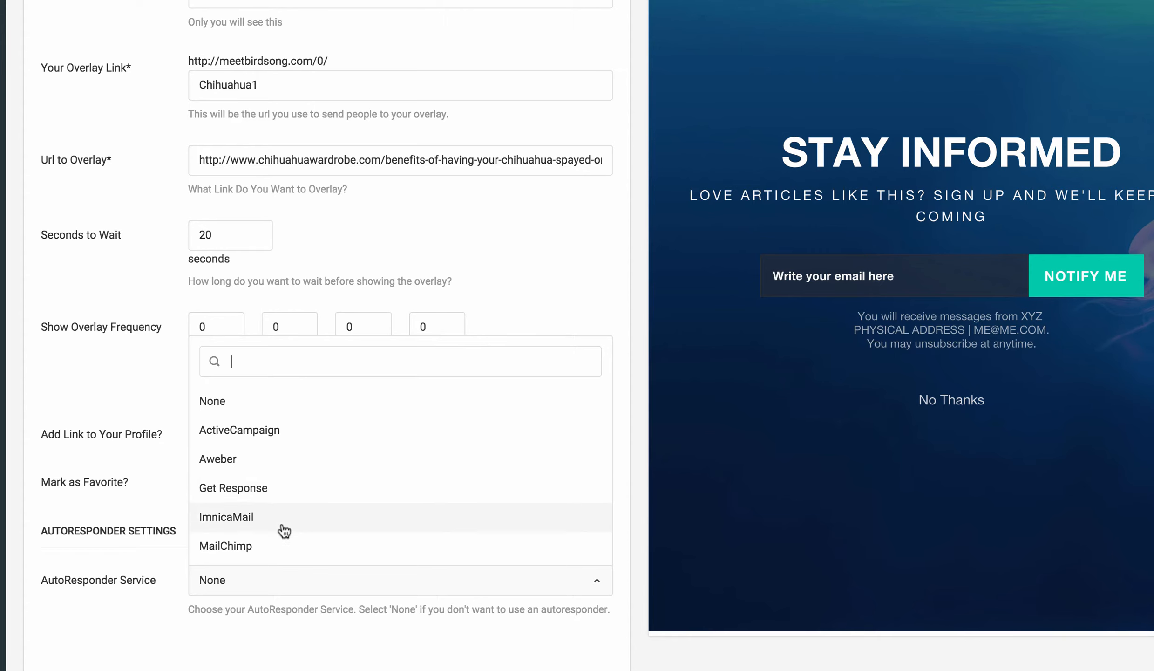
click(131, 609)
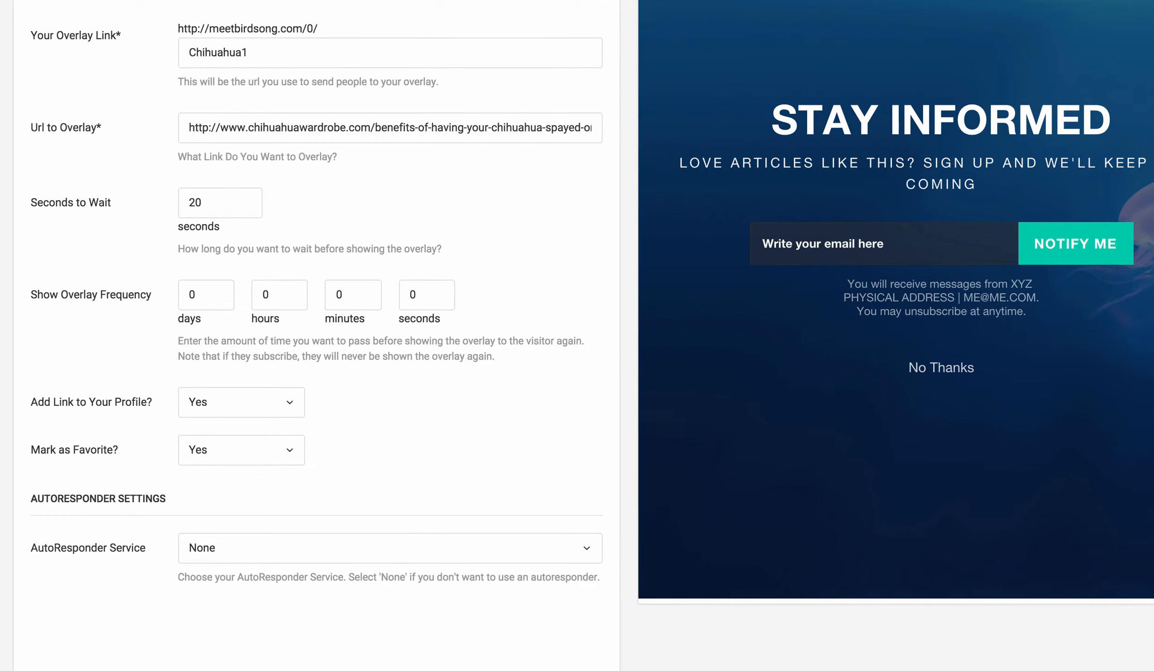
drag(0, 670, 0, 670)
scroll(130, 560, down, 3)
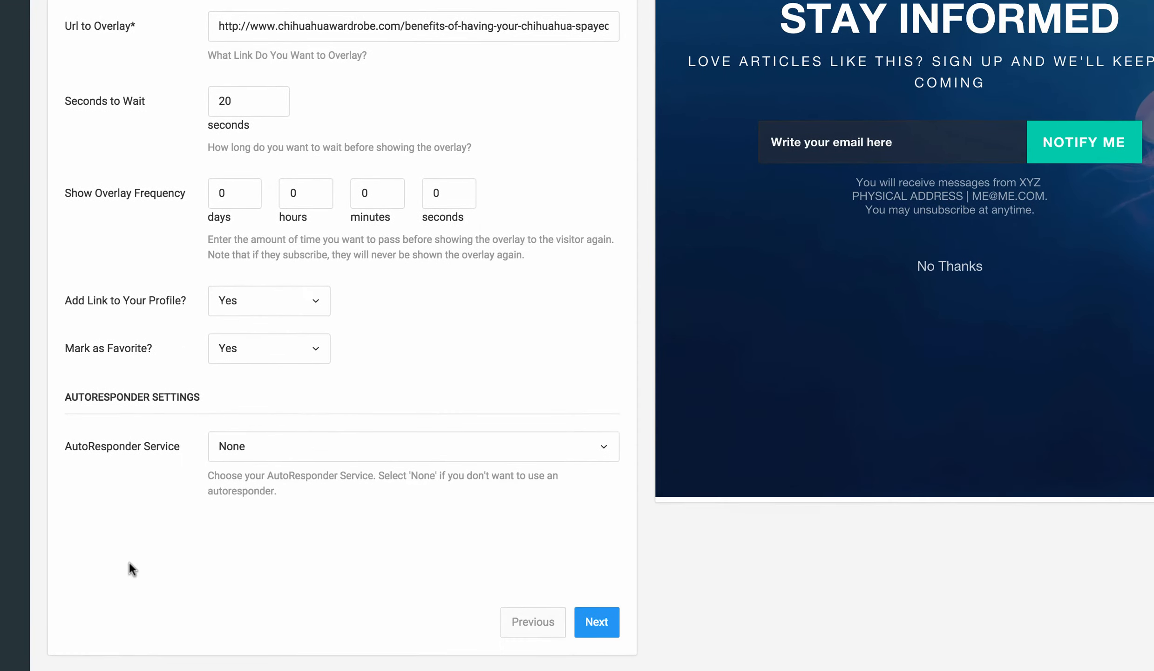
click(598, 623)
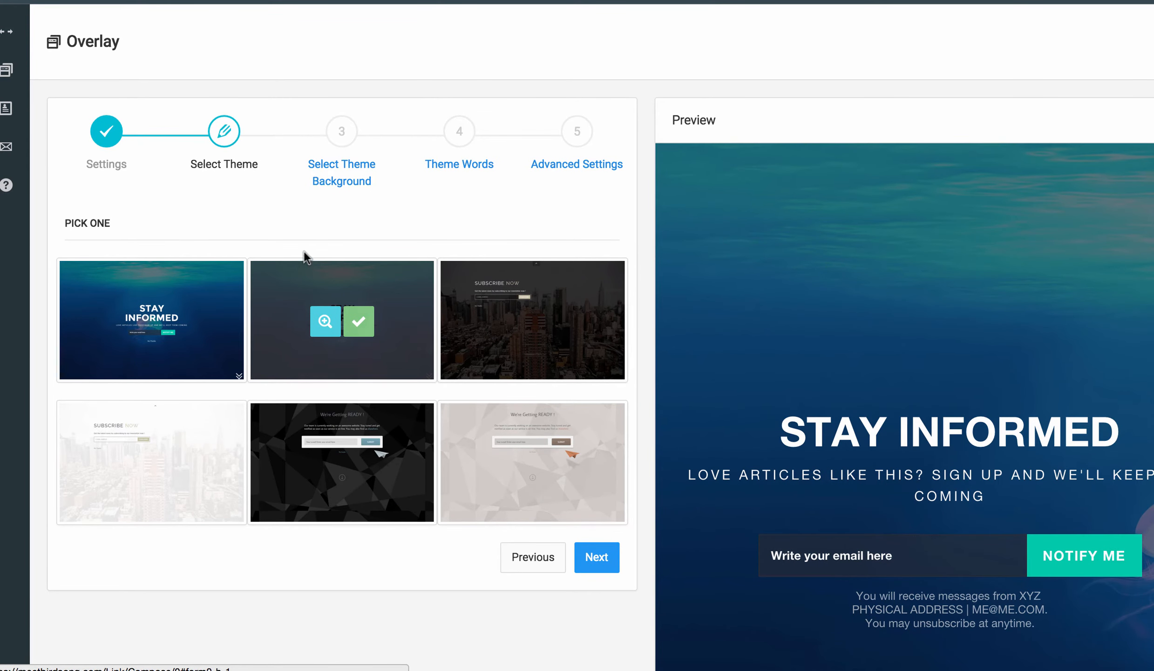
Pick the first dark 'Stay Informed' theme and continue to the background selection step.
mouse_move(292, 312)
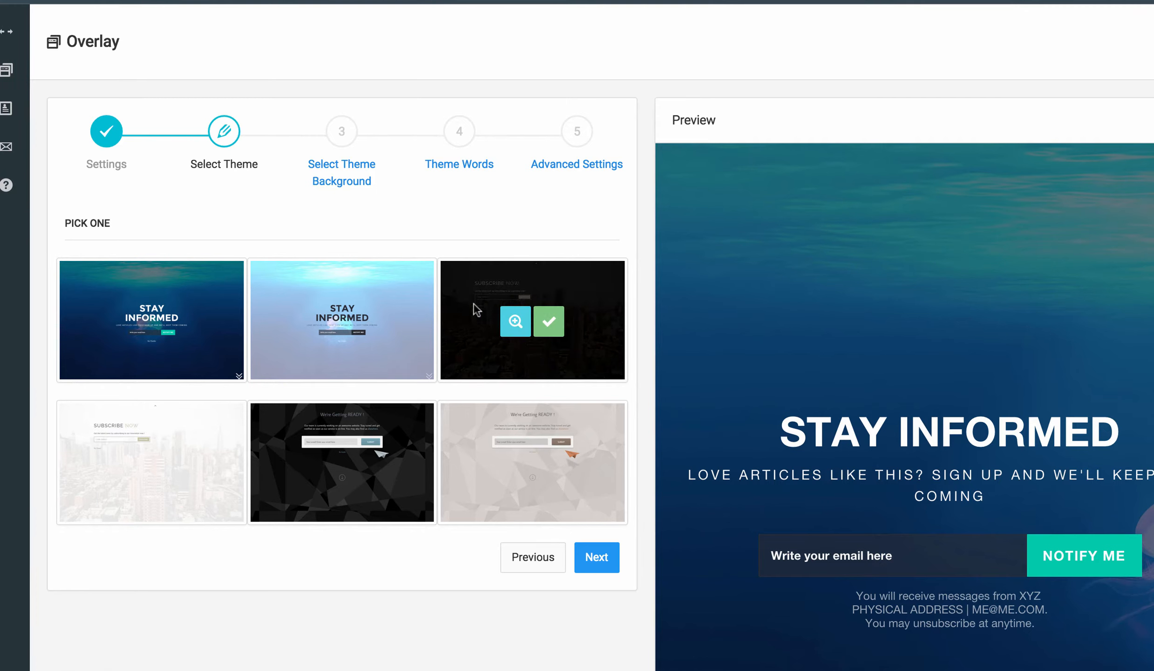
mouse_move(514, 294)
mouse_move(515, 426)
mouse_move(172, 326)
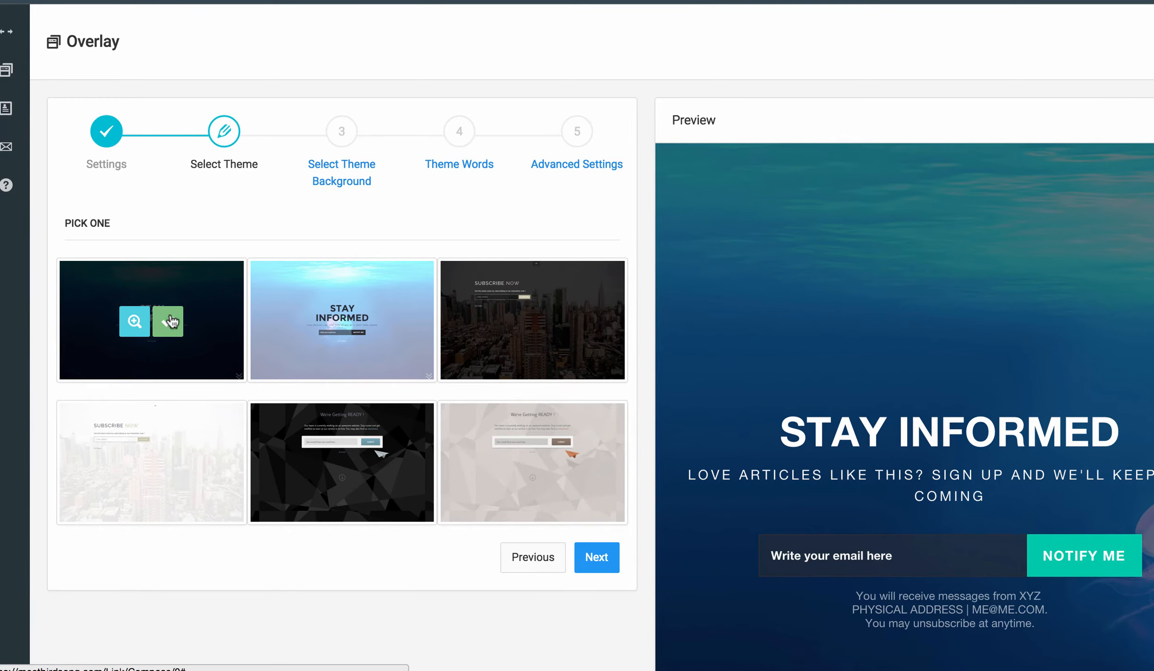
click(169, 323)
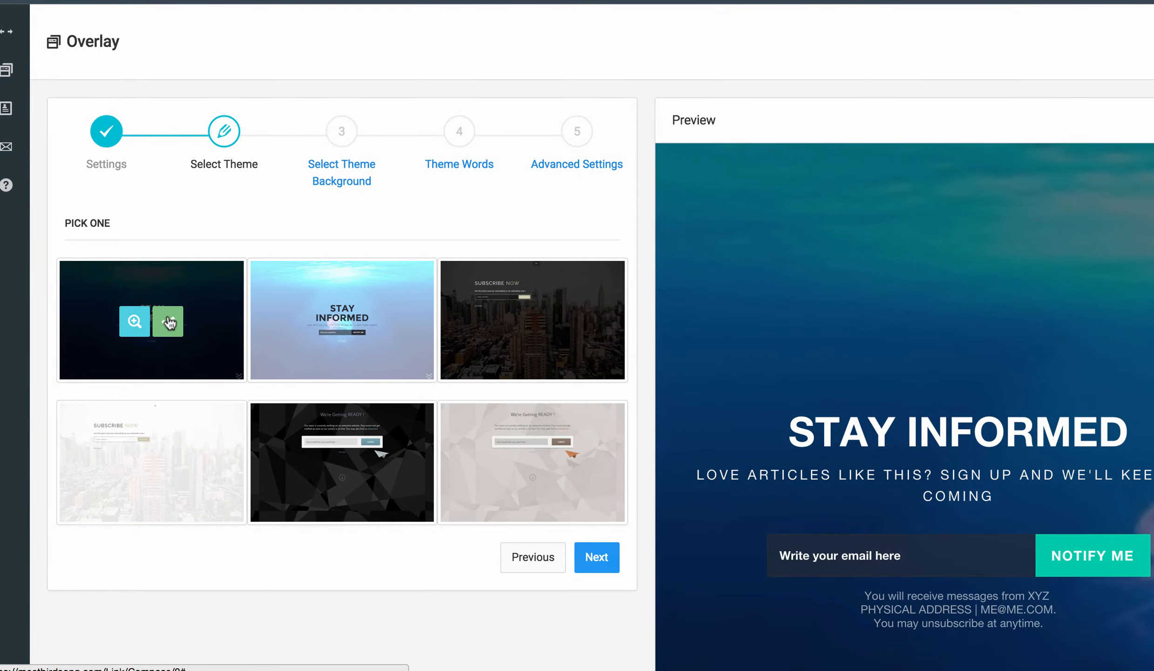
click(599, 556)
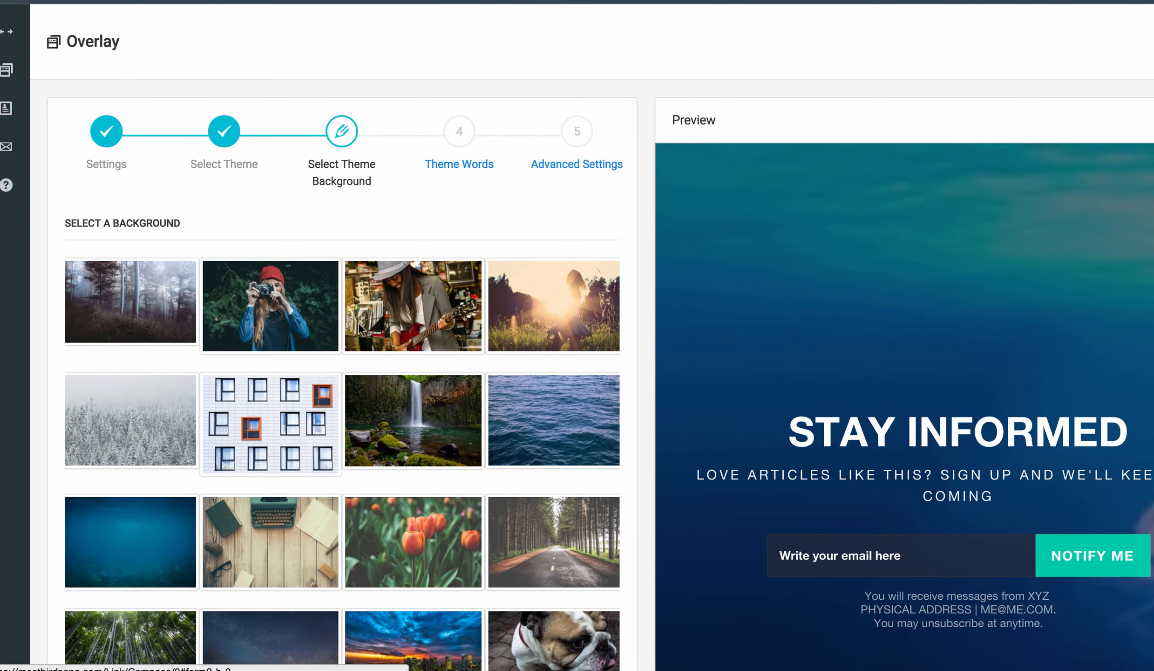
Choose the bulldog photo as the overlay background.
mouse_move(327, 404)
scroll(326, 404, down, 3)
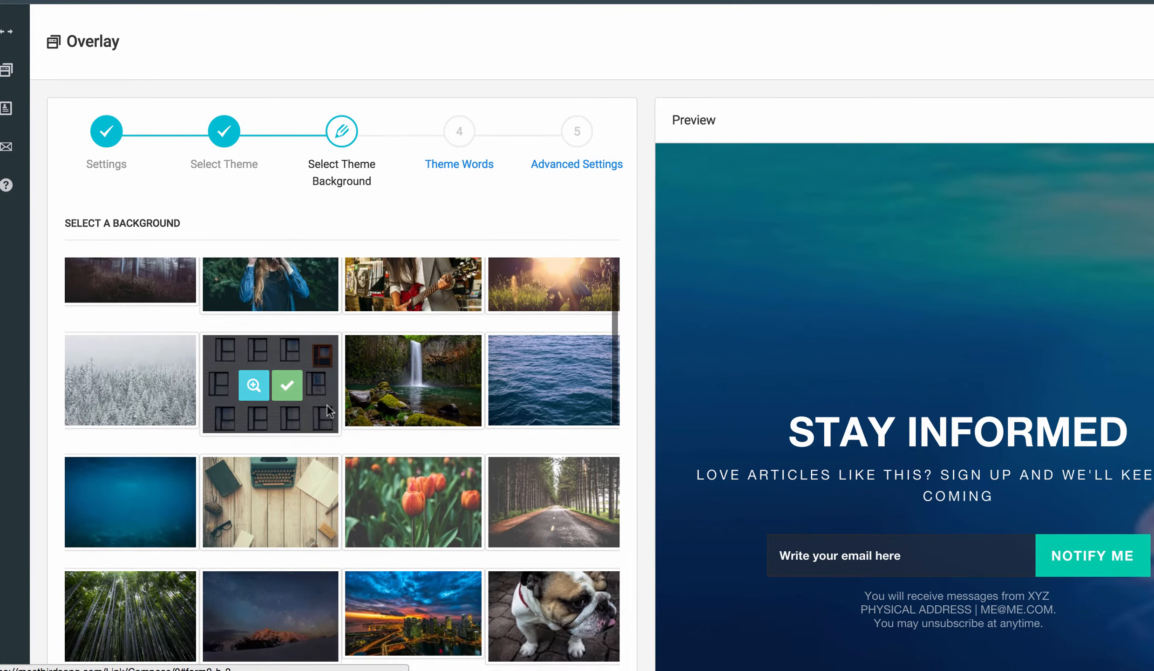
scroll(326, 404, down, 5)
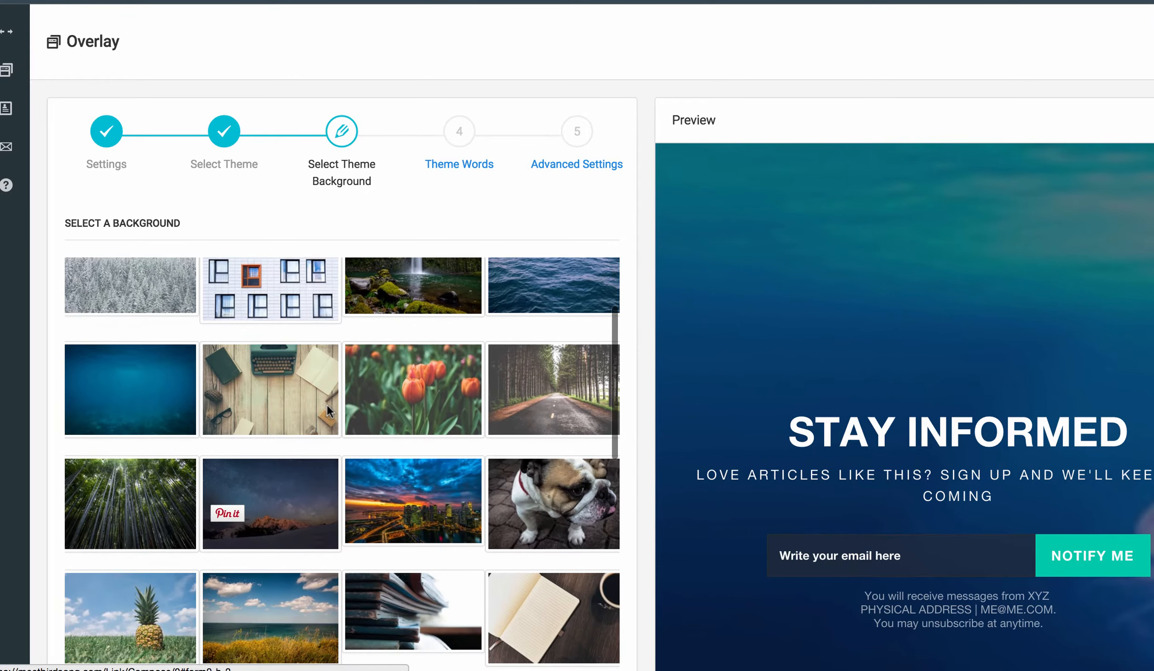
scroll(327, 404, down, 2)
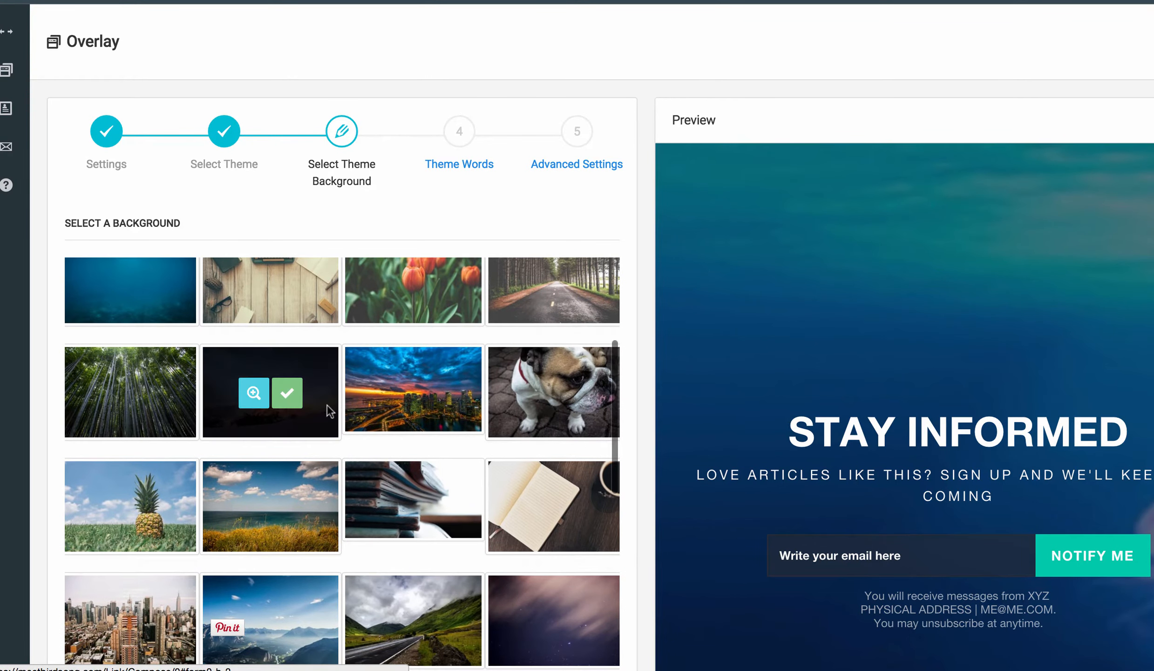
mouse_move(507, 385)
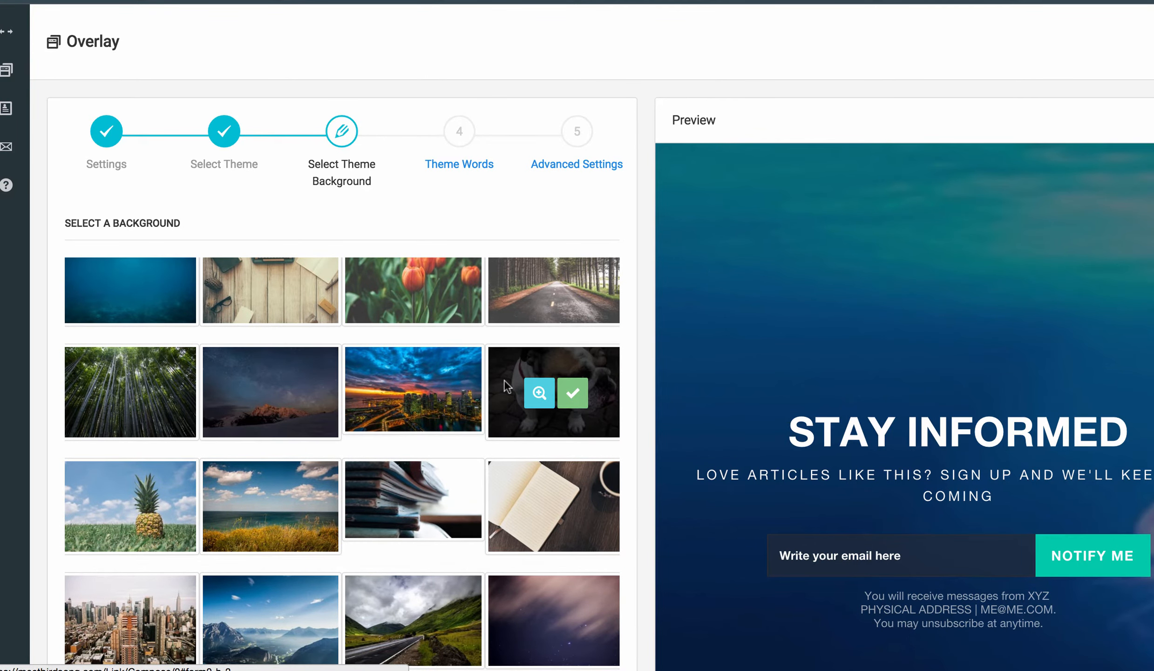
click(574, 394)
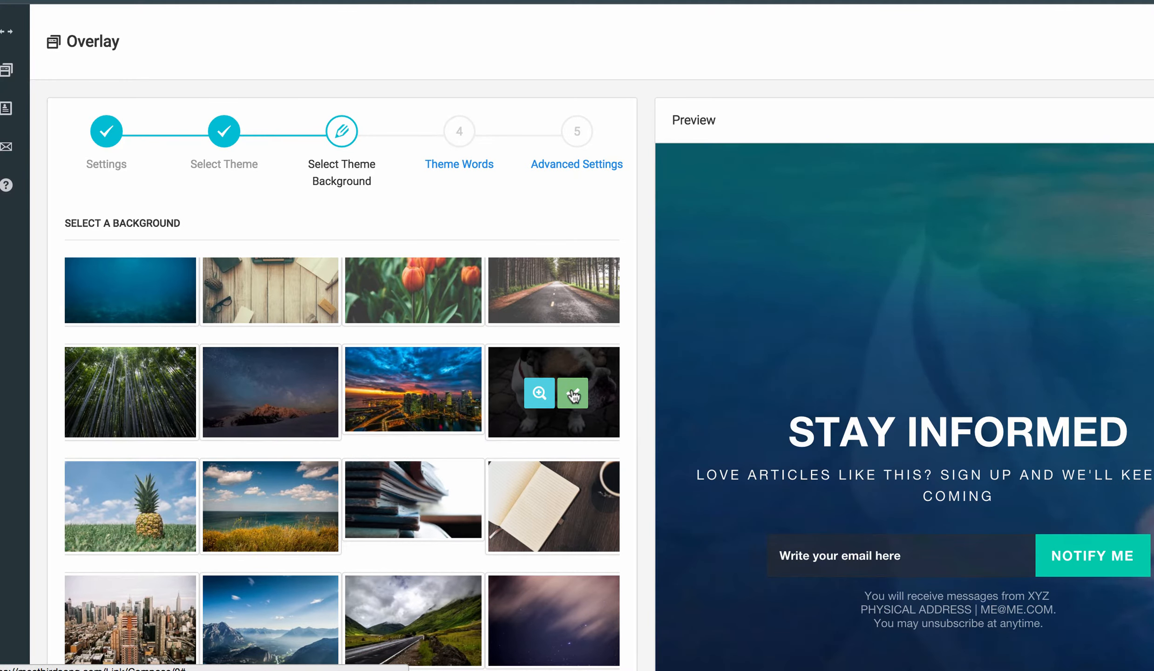
Advance from the background selection to the Theme Words step.
mouse_move(250, 343)
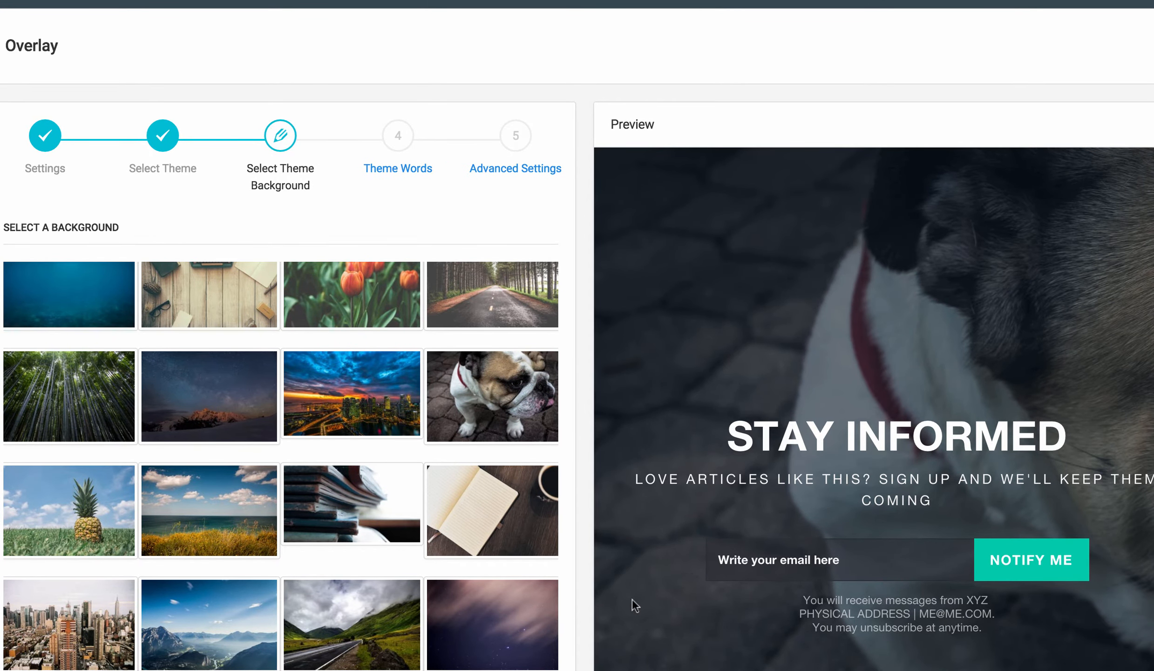
scroll(369, 302, down, 5)
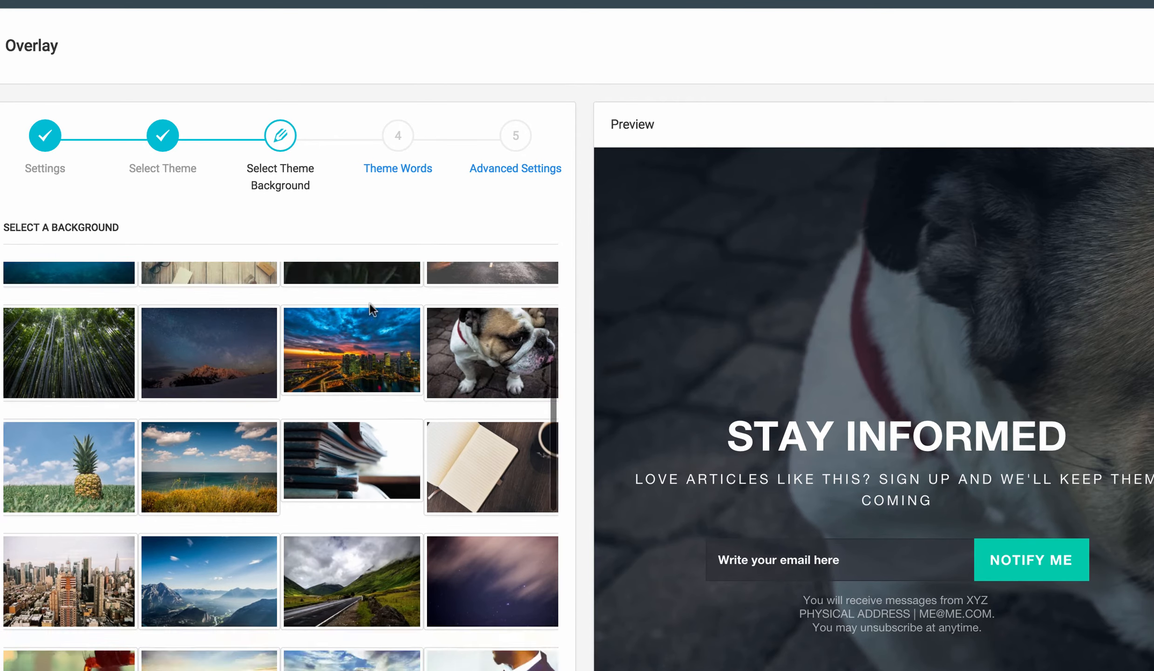
scroll(369, 308, down, 10)
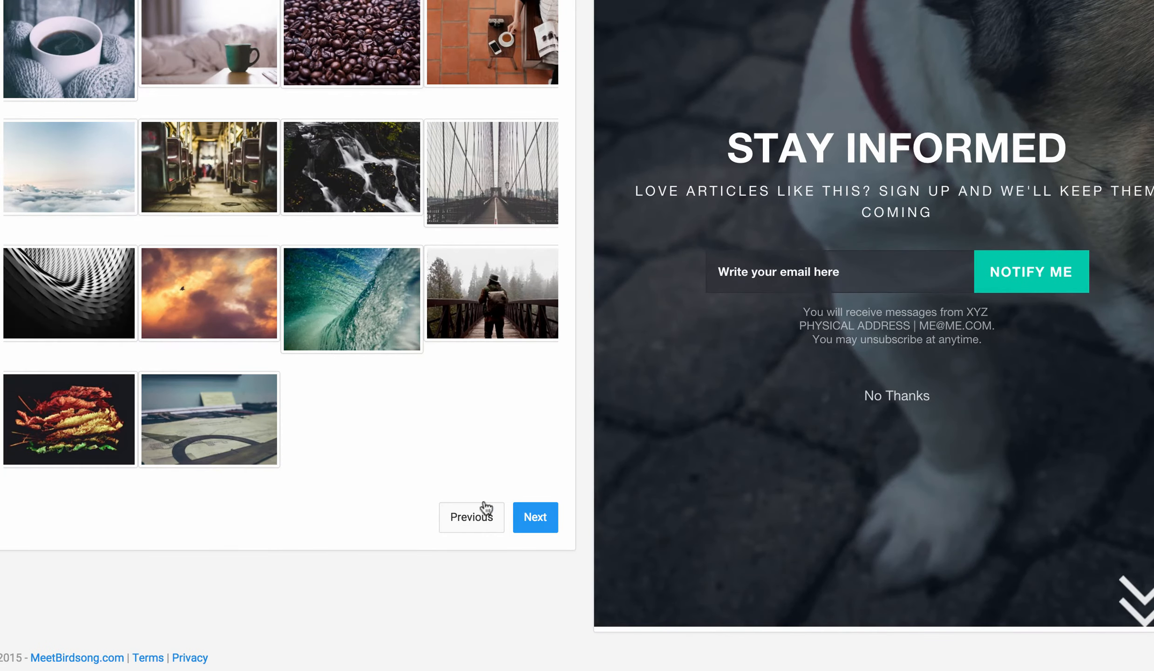
click(527, 518)
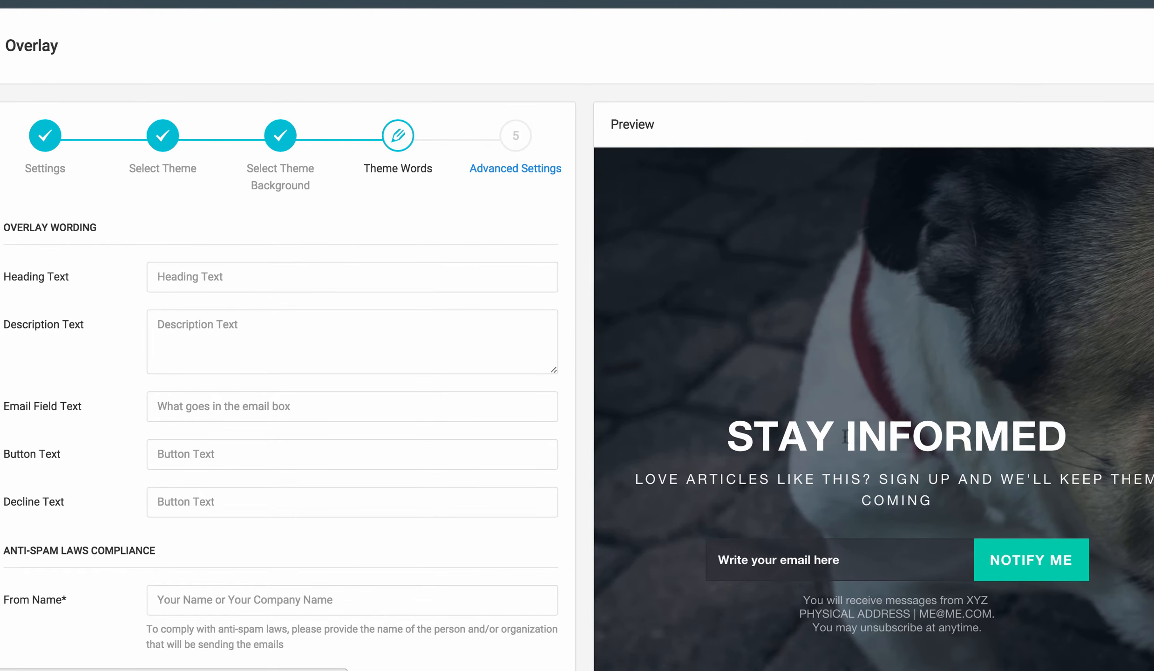
Set the heading text to 'Get Your Free Chihuahua Charm'.
click(200, 274)
text(Get )
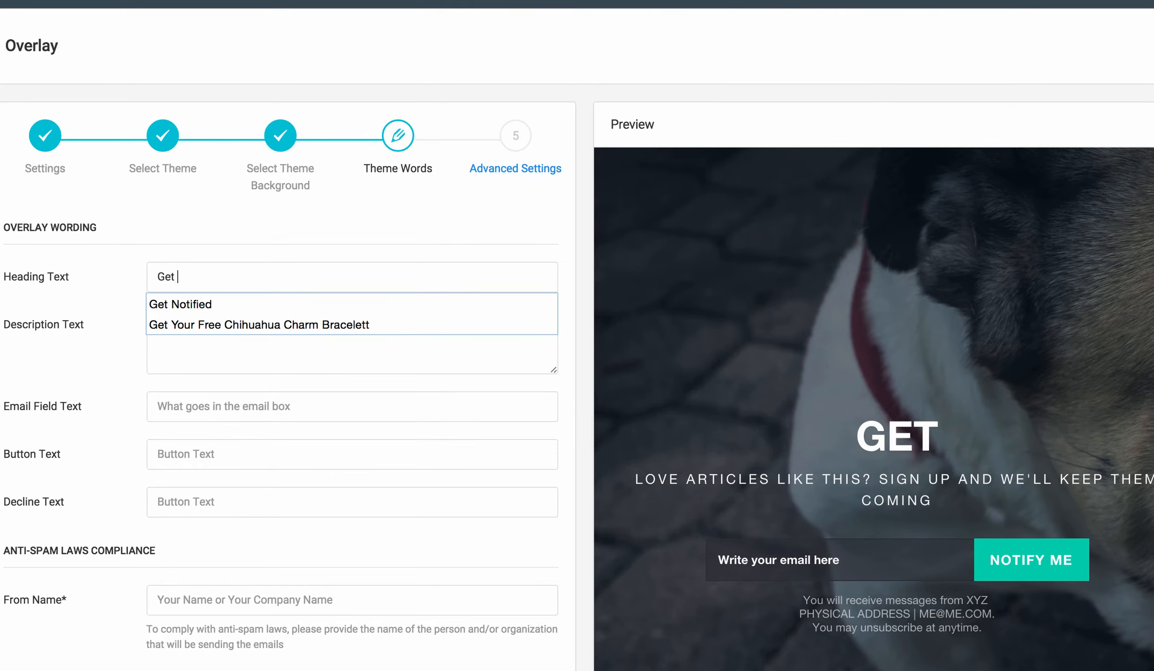
text(Your Free)
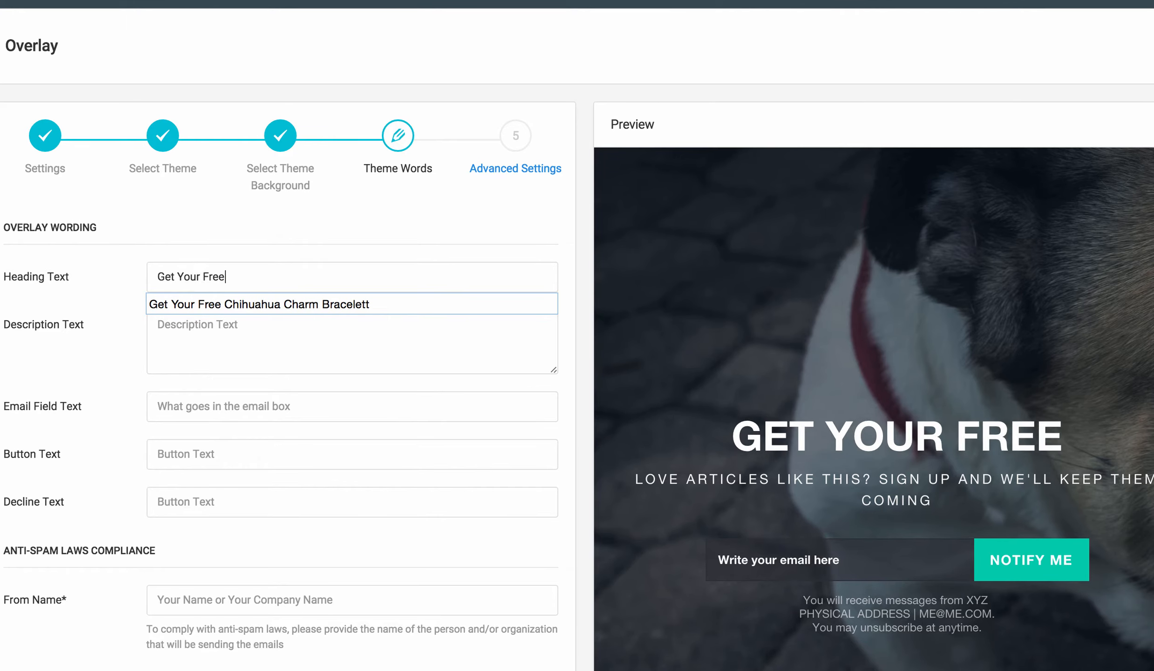
key(Down)
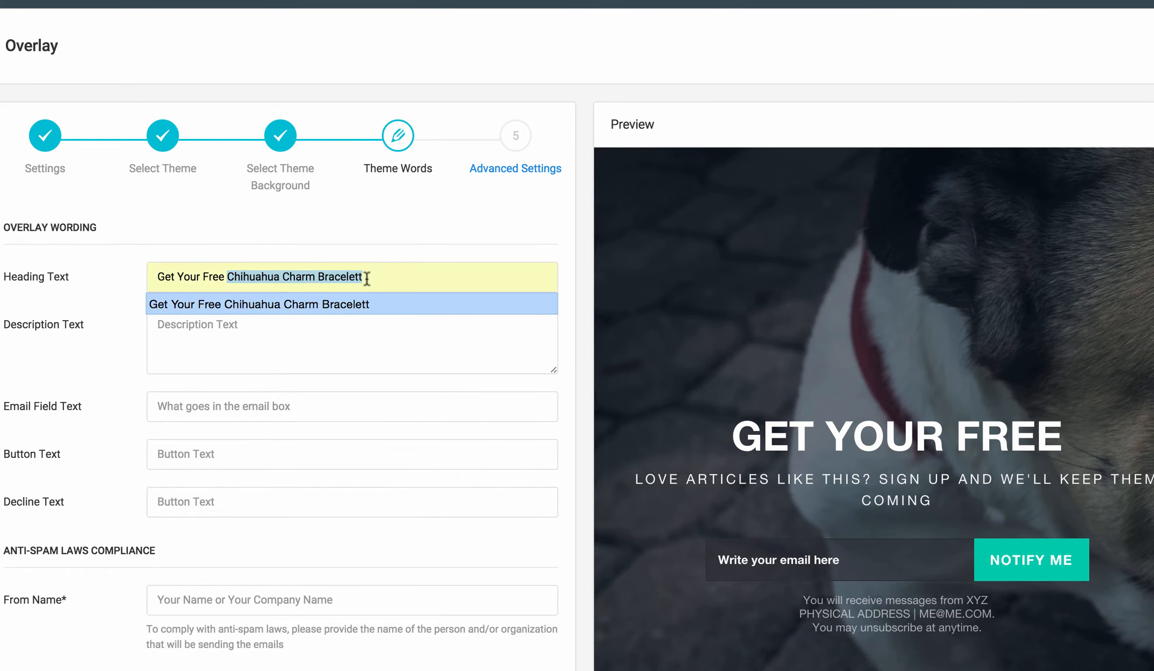
key(Return)
key(BackSpace)
key(BackSpace)
key(BackSpace)
key(BackSpace)
key(BackSpace)
key(BackSpace)
key(BackSpace)
key(BackSpace)
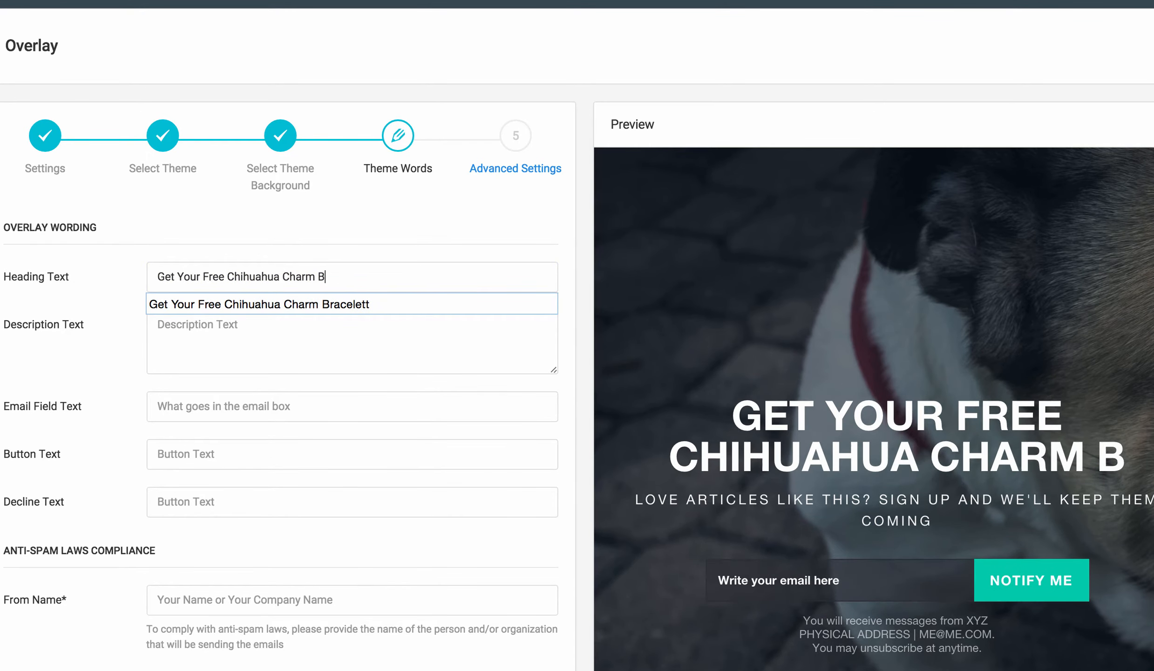
key(BackSpace)
key(BackSpace)
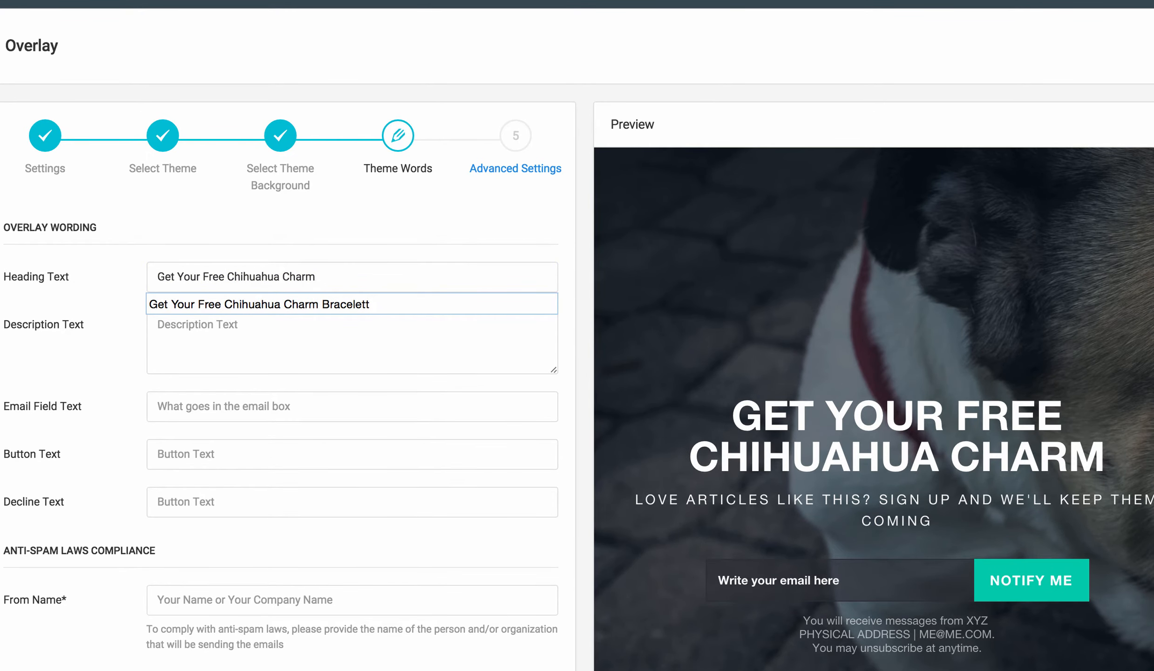
Extend the heading text to 'Get Your Free Chihuahua Charm Necklace'.
click(367, 253)
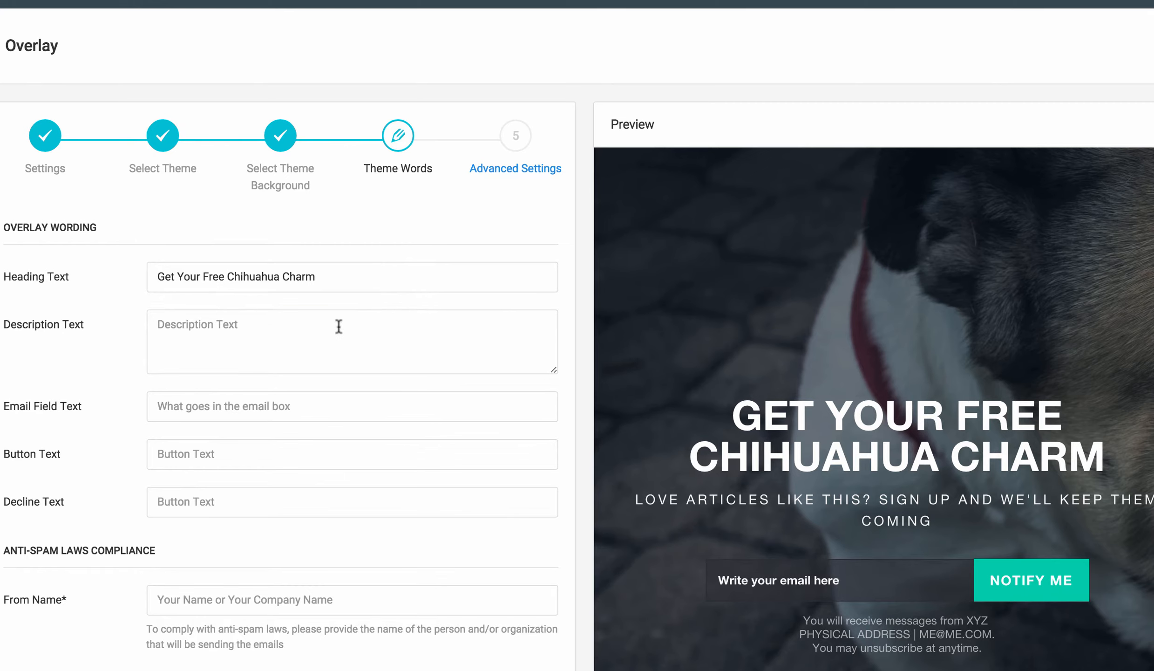
click(275, 334)
click(322, 277)
text(Neckla)
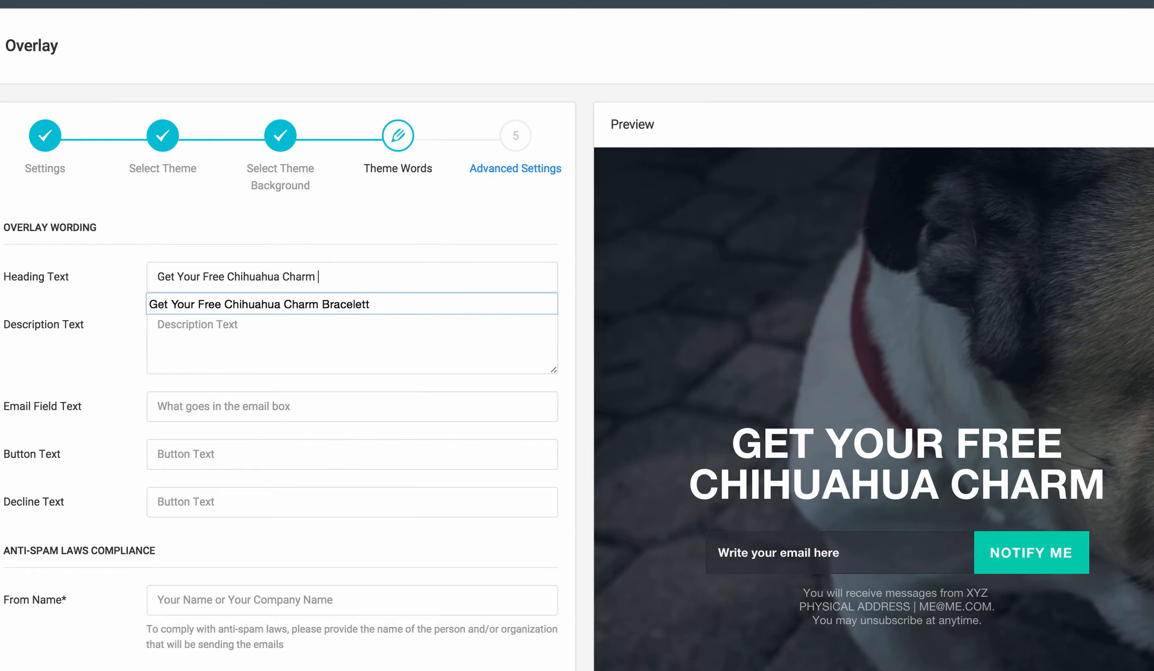
text(ce)
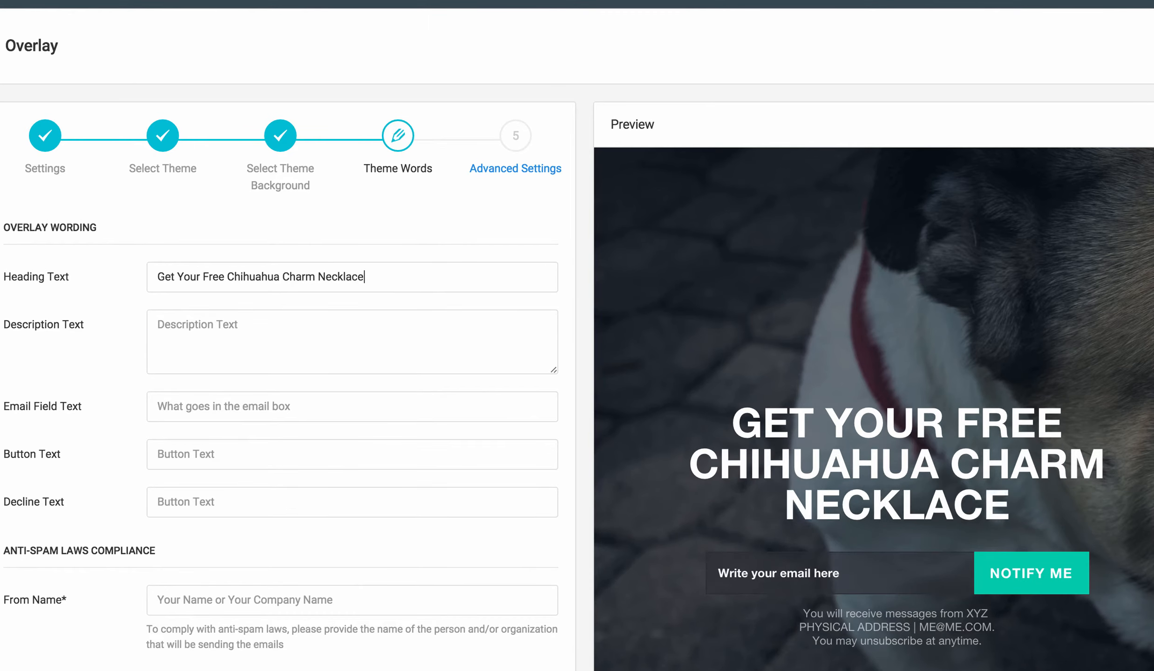
Enter the description text 'If you Love Chihuahus You Need This!'.
click(292, 338)
text(If you Love )
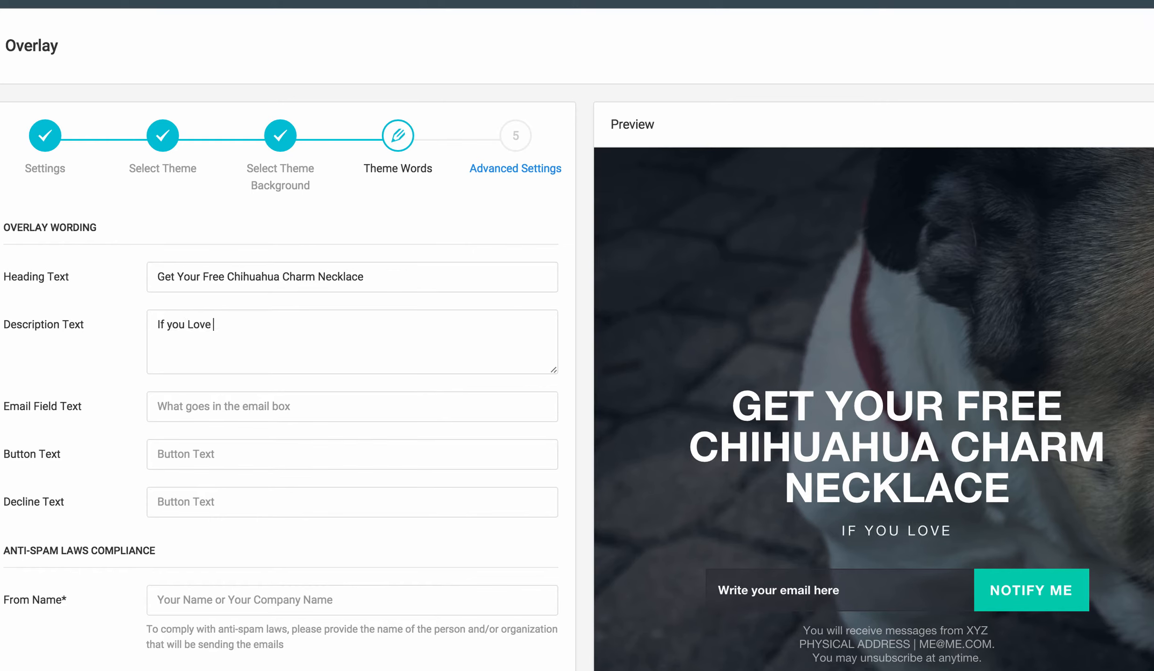
text(Chihuahua)
key(BackSpace)
text(s)
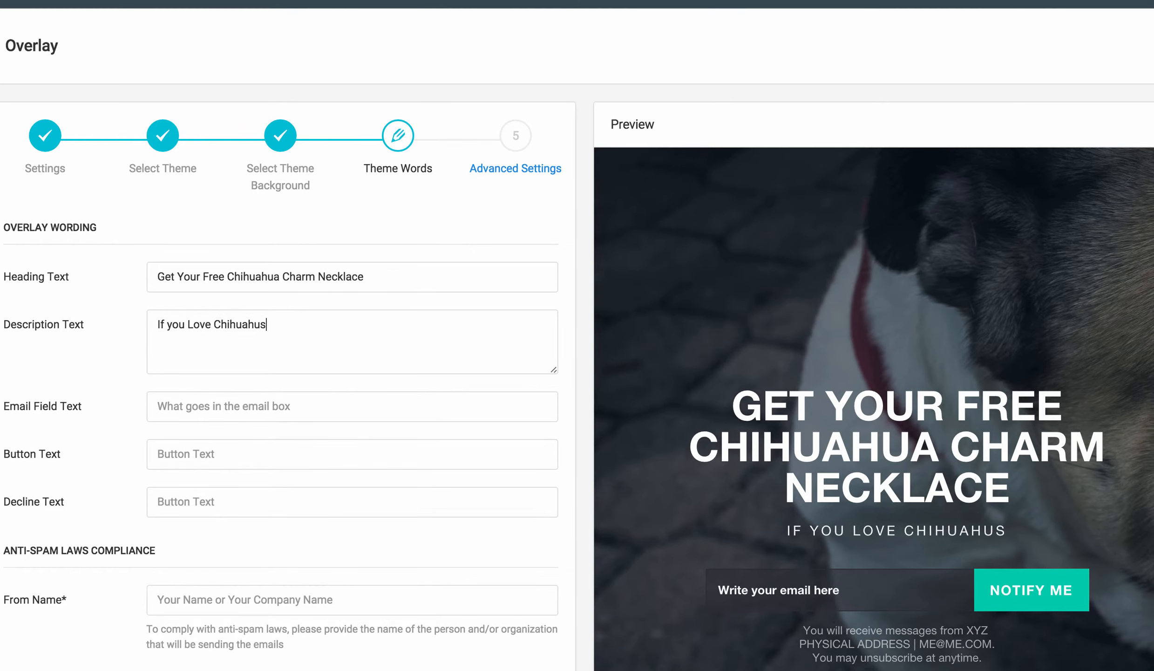
text( You Need This!)
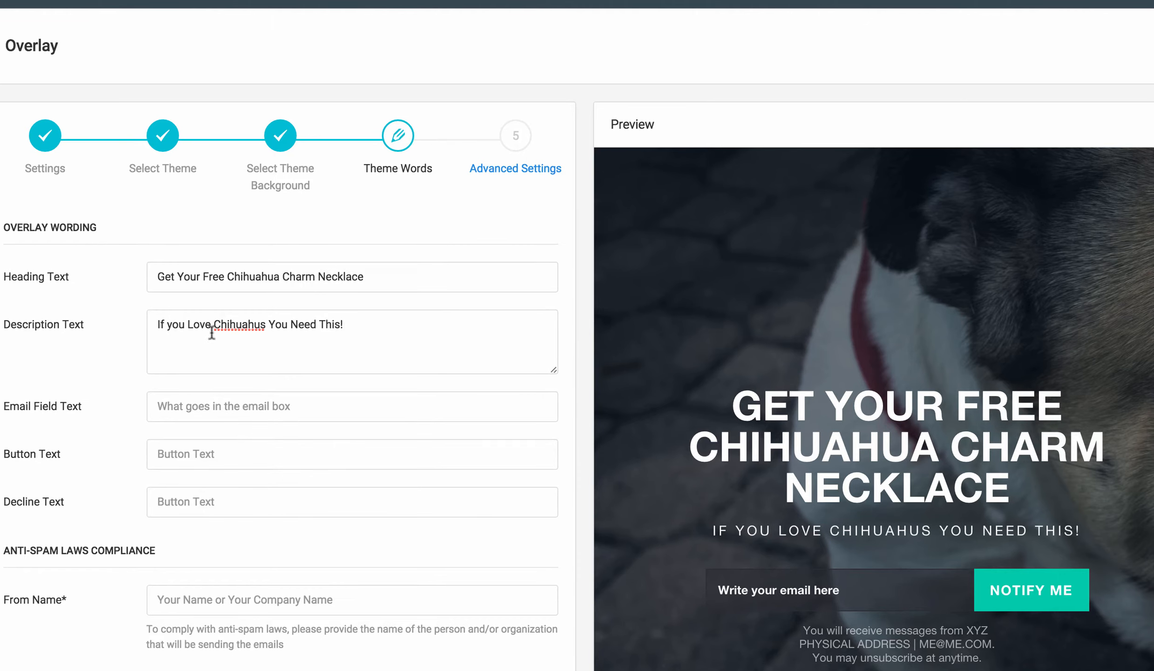
Correct 'Chihuahus' to 'Chihuahuas' in the description text.
right_click(237, 327)
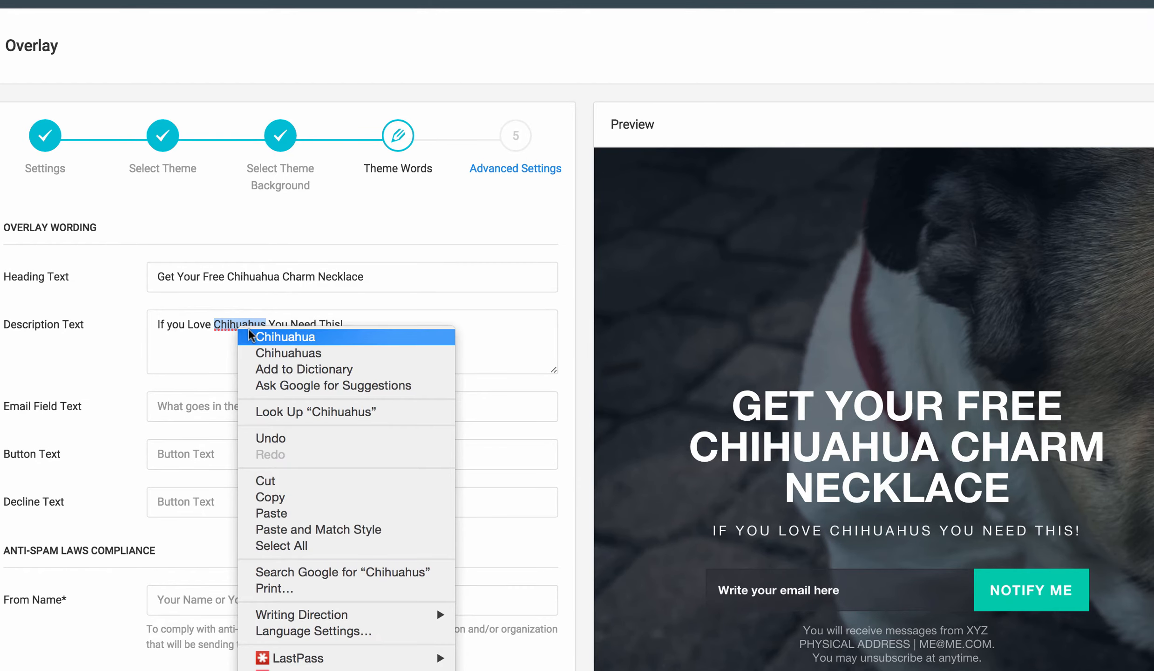
click(252, 337)
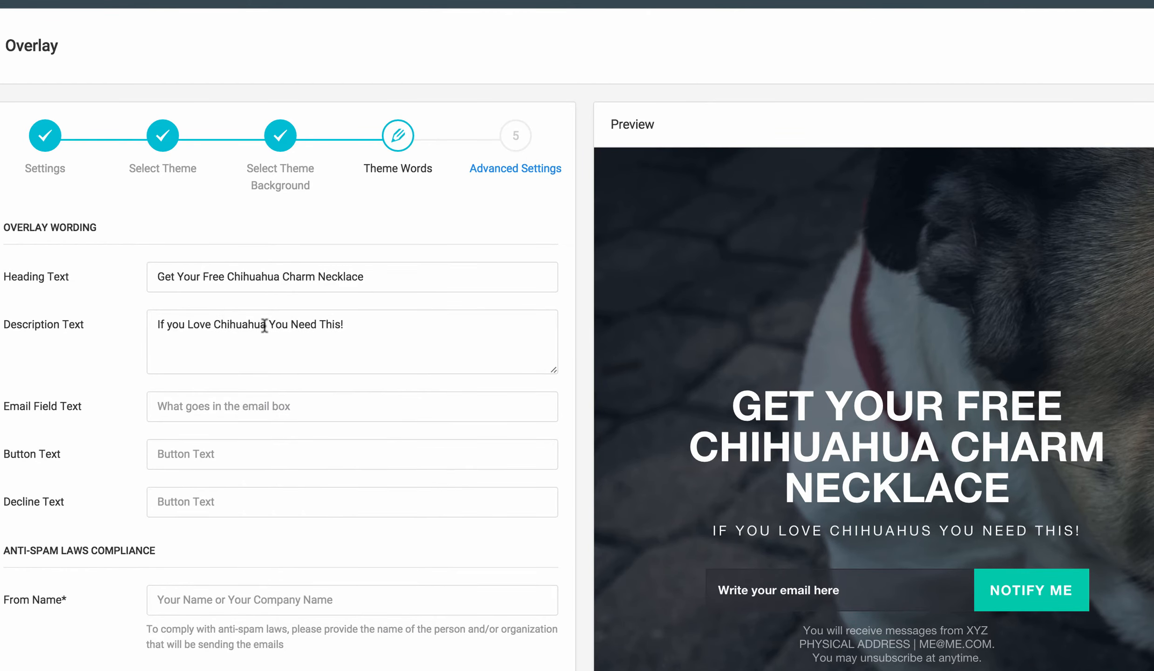
click(265, 326)
text(s)
click(294, 326)
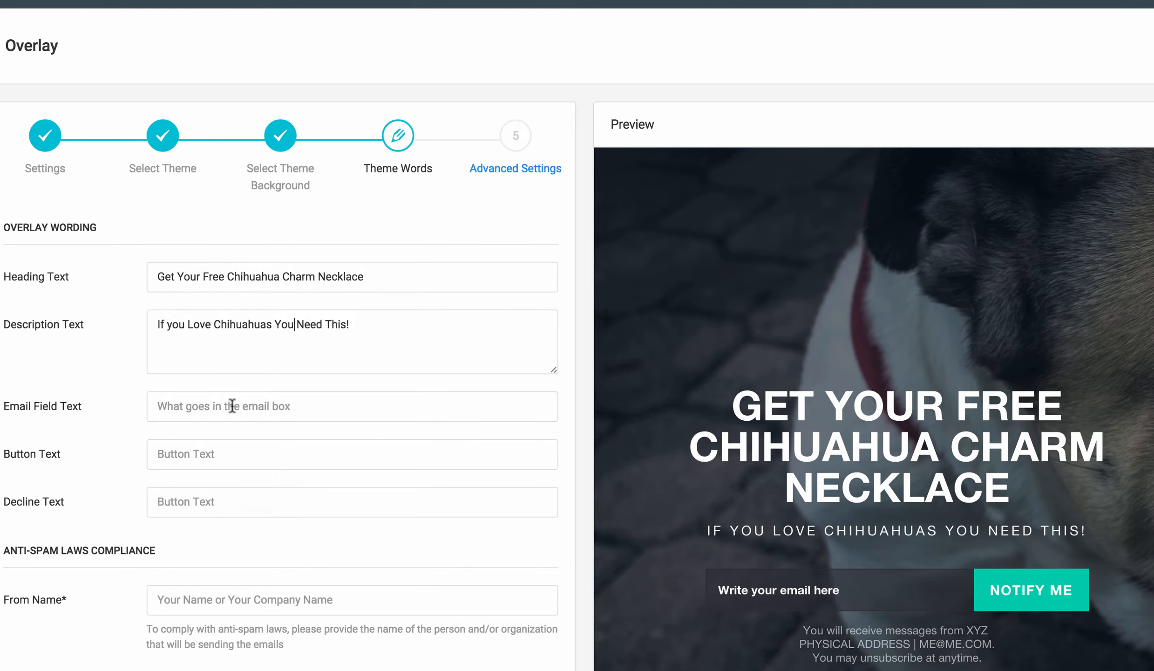
Set the email field placeholder text to 'Write Your Email Here'.
scroll(232, 346, down, 1)
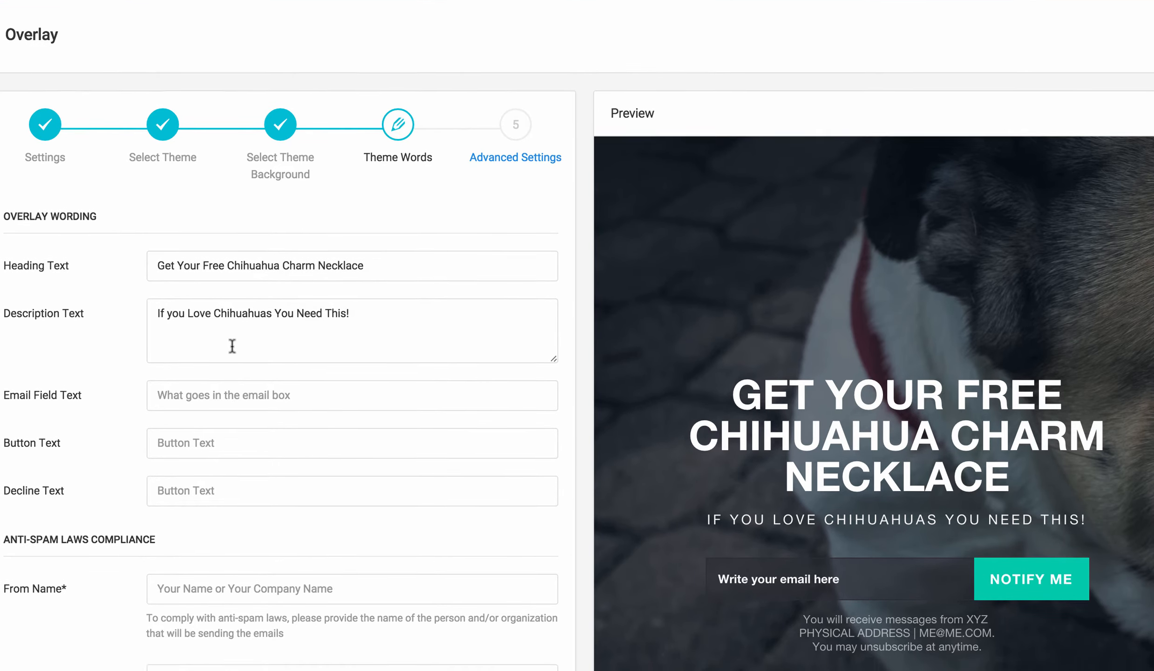
scroll(232, 346, down, 1)
click(215, 384)
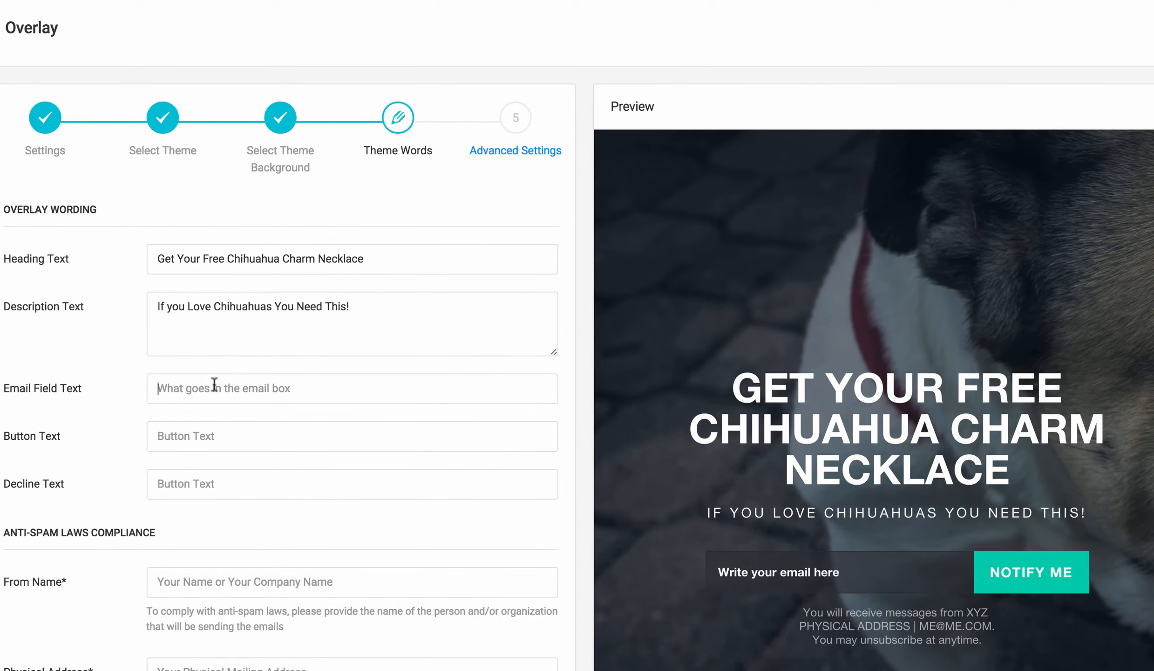
text(Write )
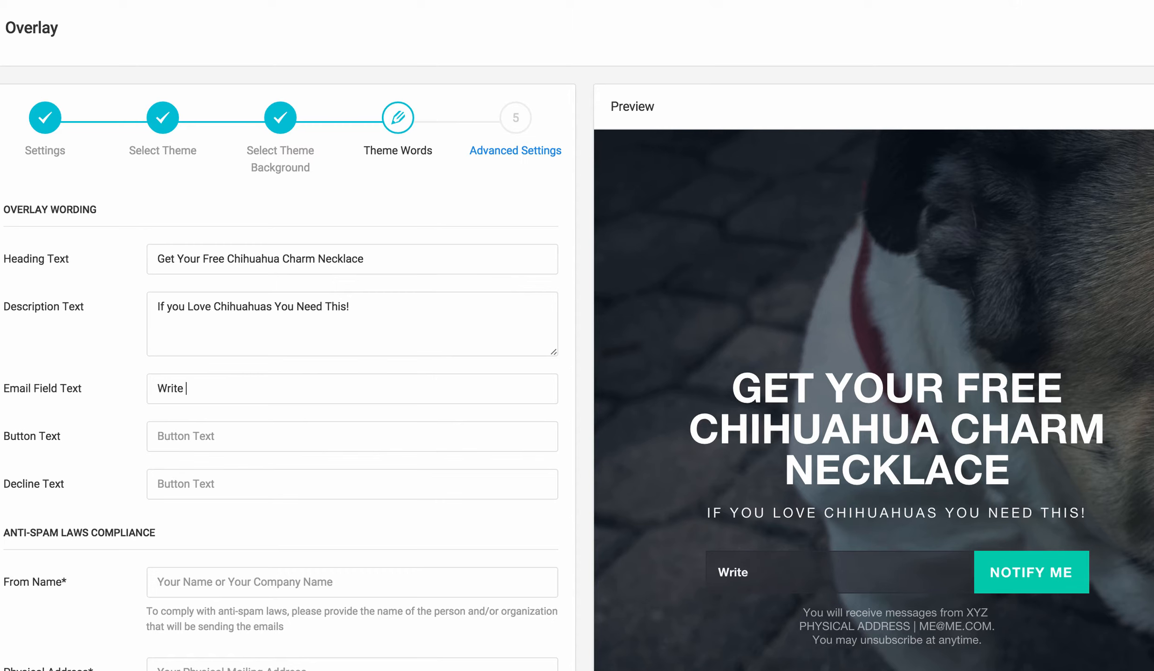
text(Y)
text(our Email Here)
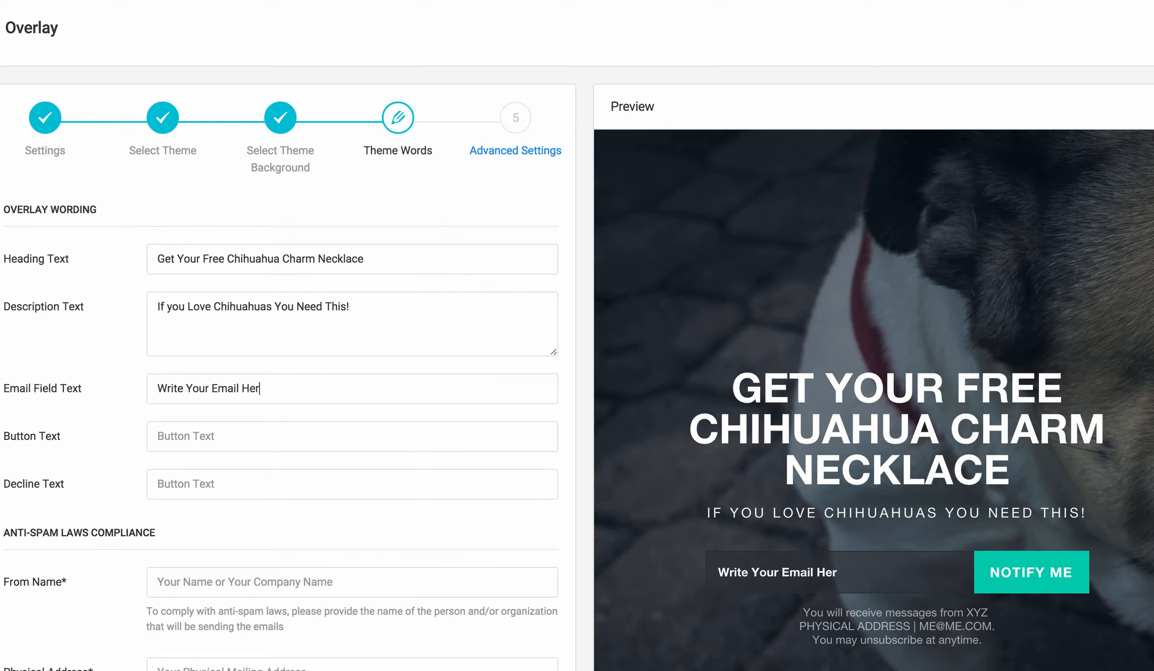
Set the button text to 'Get It Now' and the decline text to 'No Thanks'.
key(Tab)
text(Get )
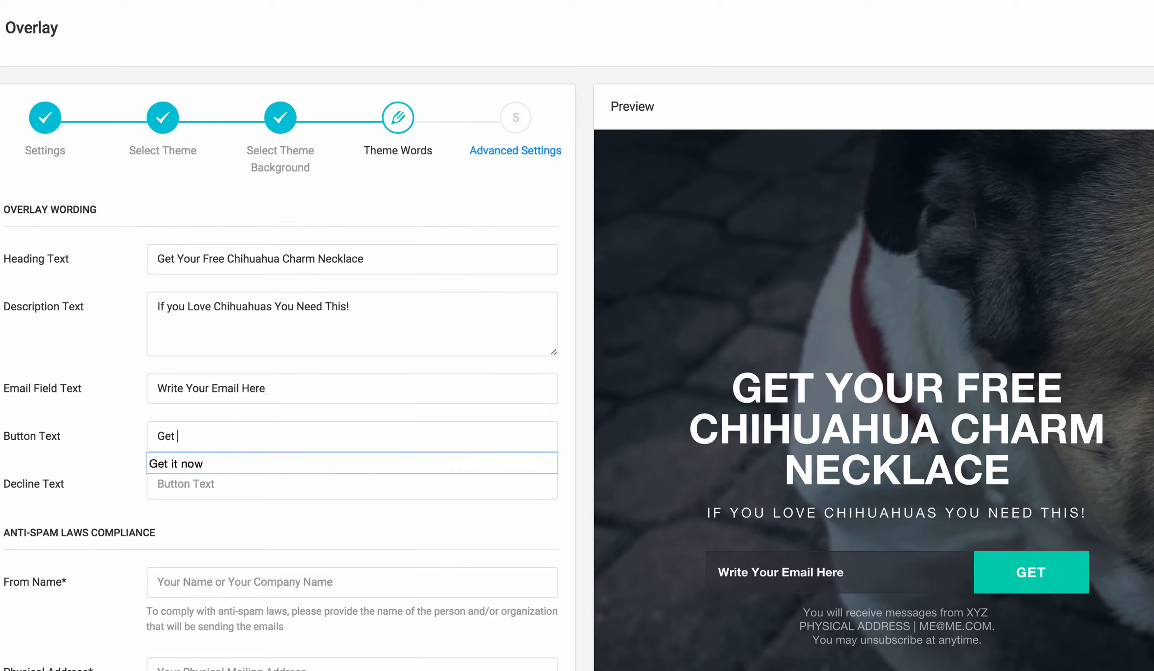
text(It Now)
key(Tab)
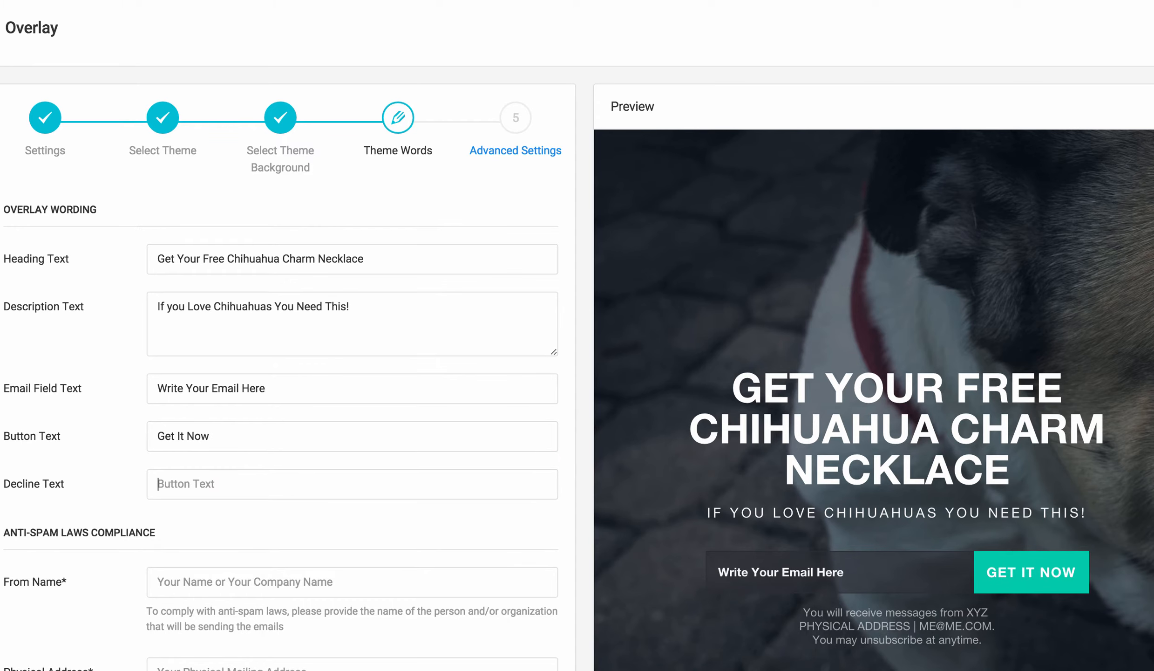
text(No)
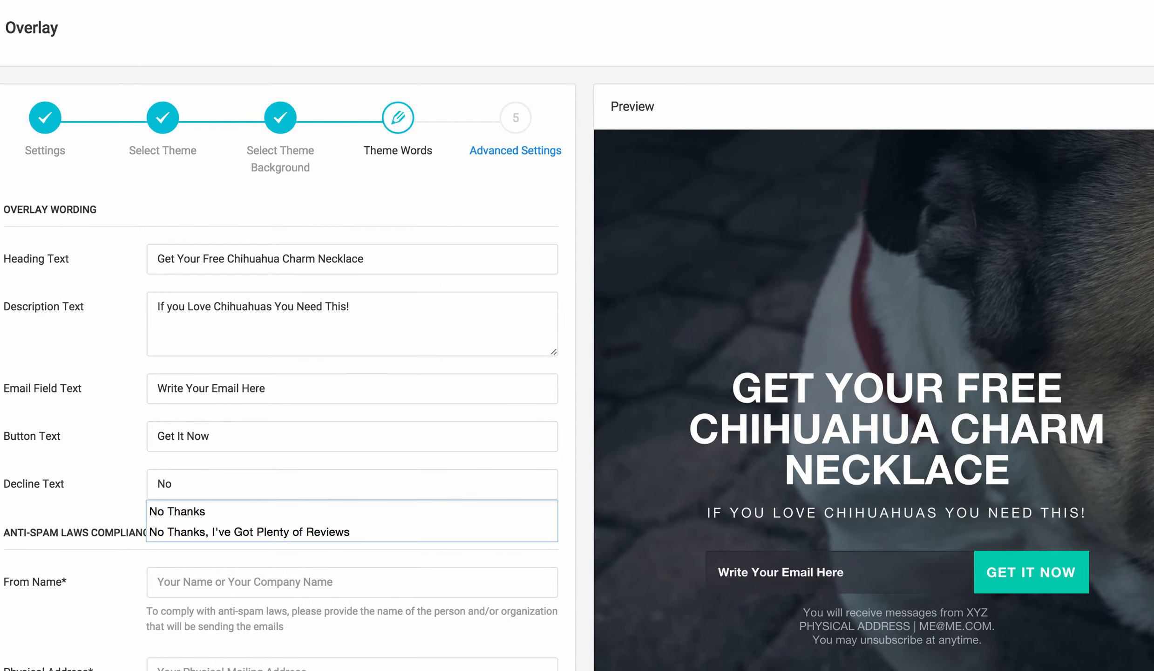
key(Down)
key(Return)
Fill in the sender's name in the anti-spam From Name field from the autofill suggestion.
scroll(257, 267, down, 2)
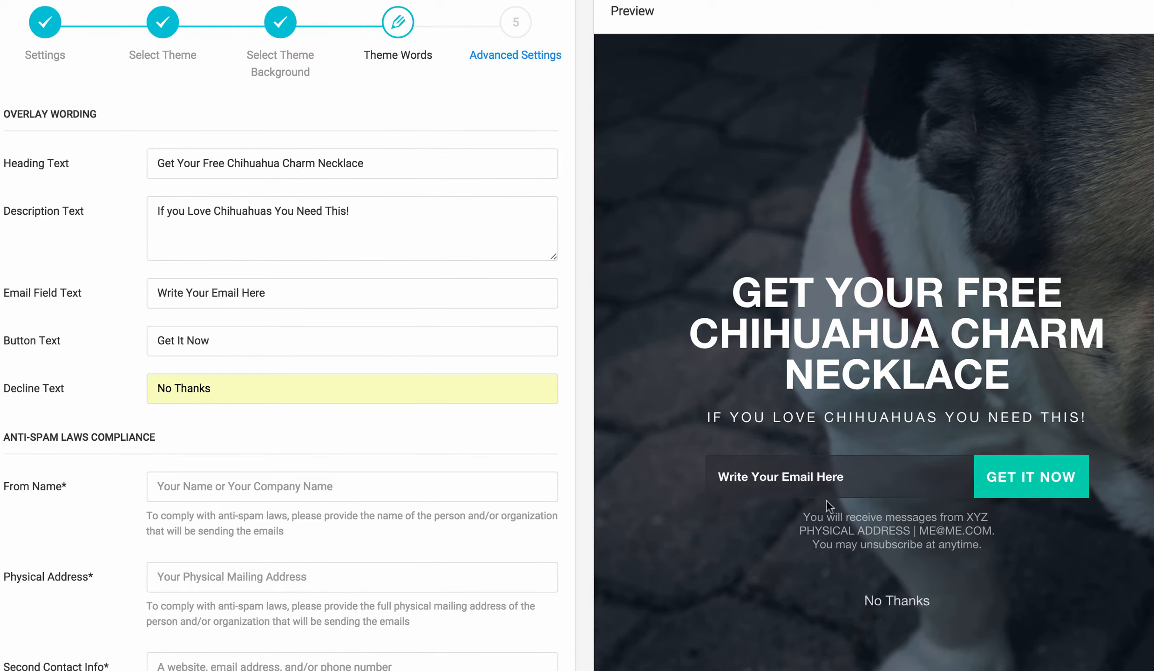
scroll(318, 472, down, 3)
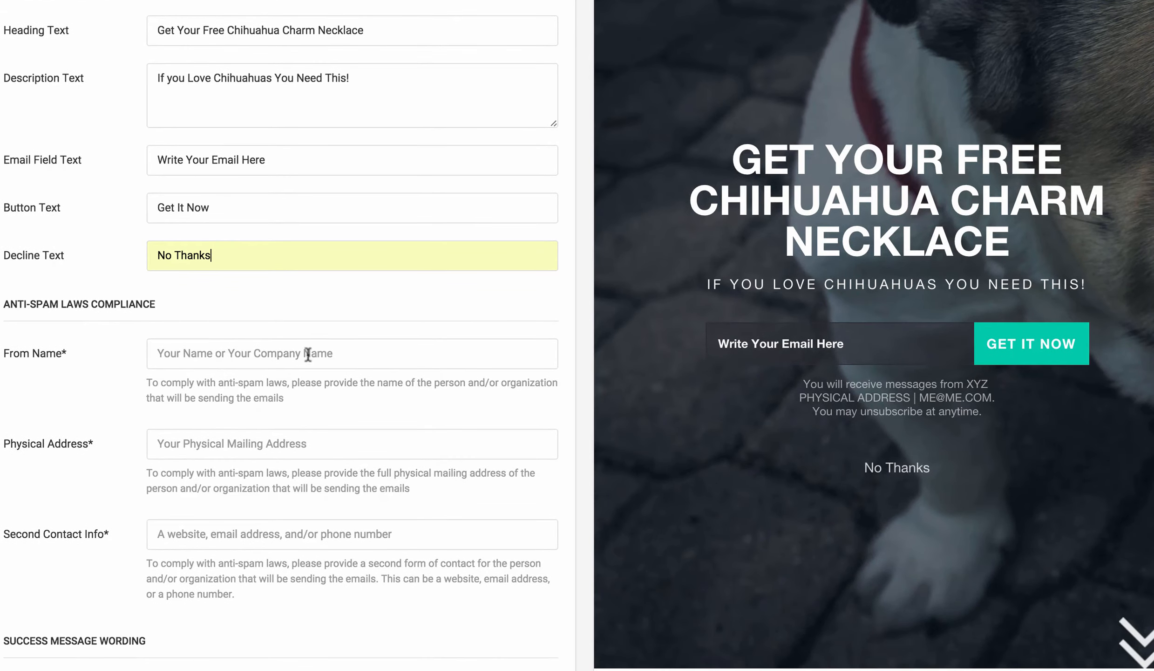
click(308, 355)
text(J)
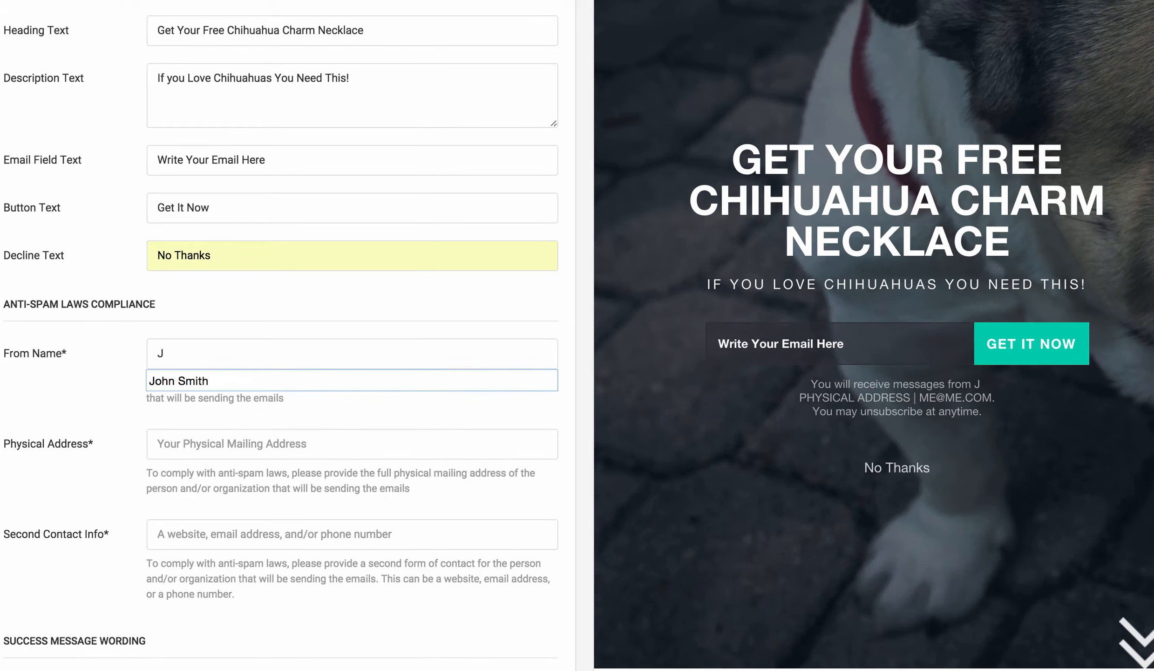
key(Down)
key(Return)
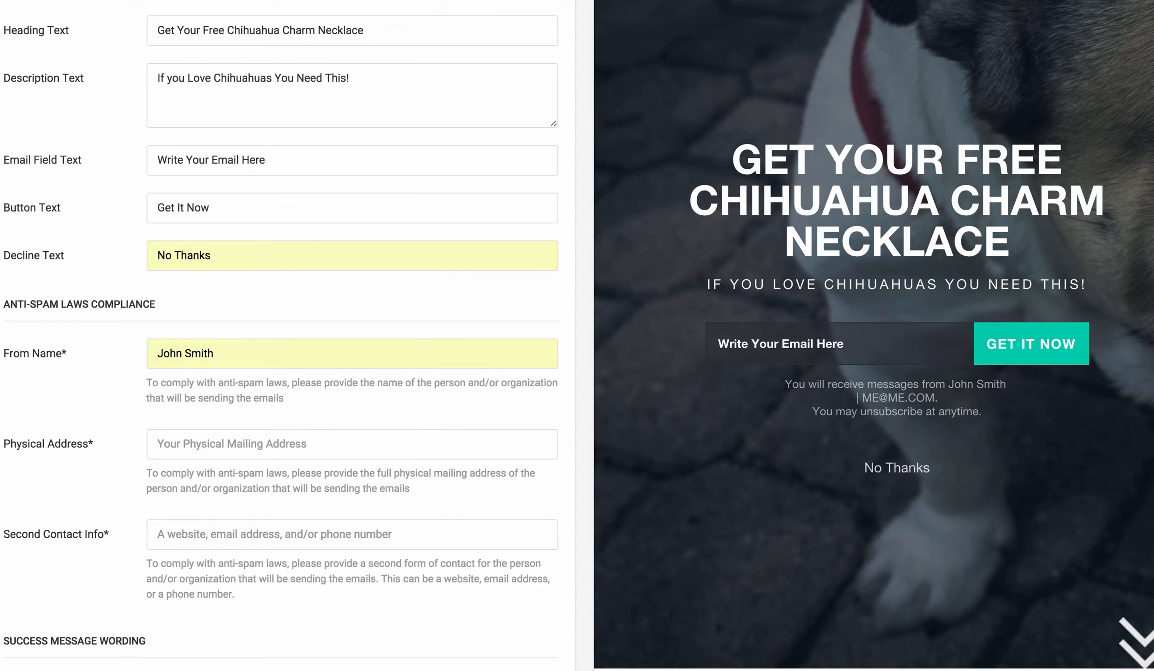
Enter the sender's physical mailing address and pick the company website as second contact info.
text(123 John Smith Lane)
key(Tab)
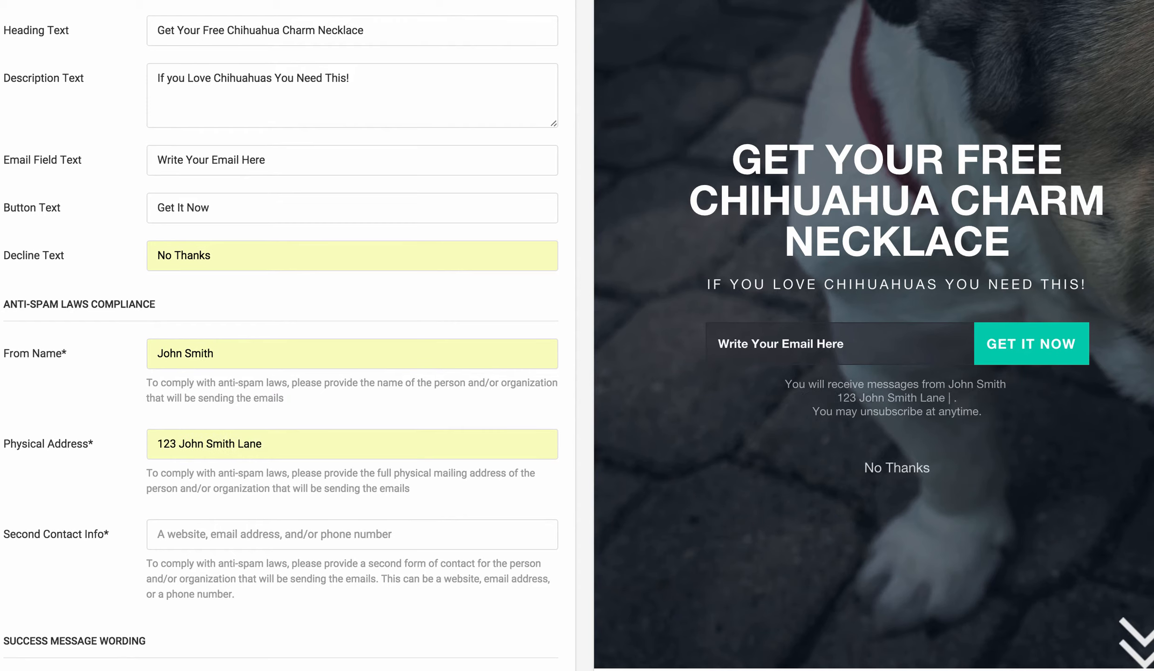
text(h)
key(Down)
key(Down)
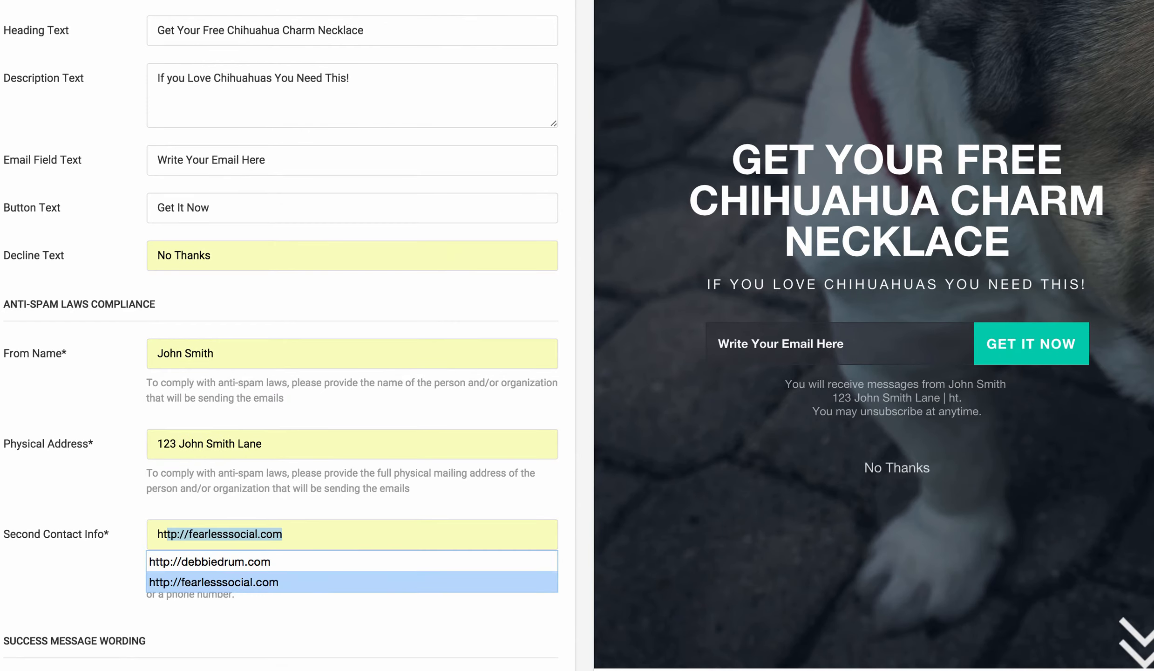
key(Return)
Advance from Theme Words to the Advanced Settings step.
scroll(303, 355, down, 5)
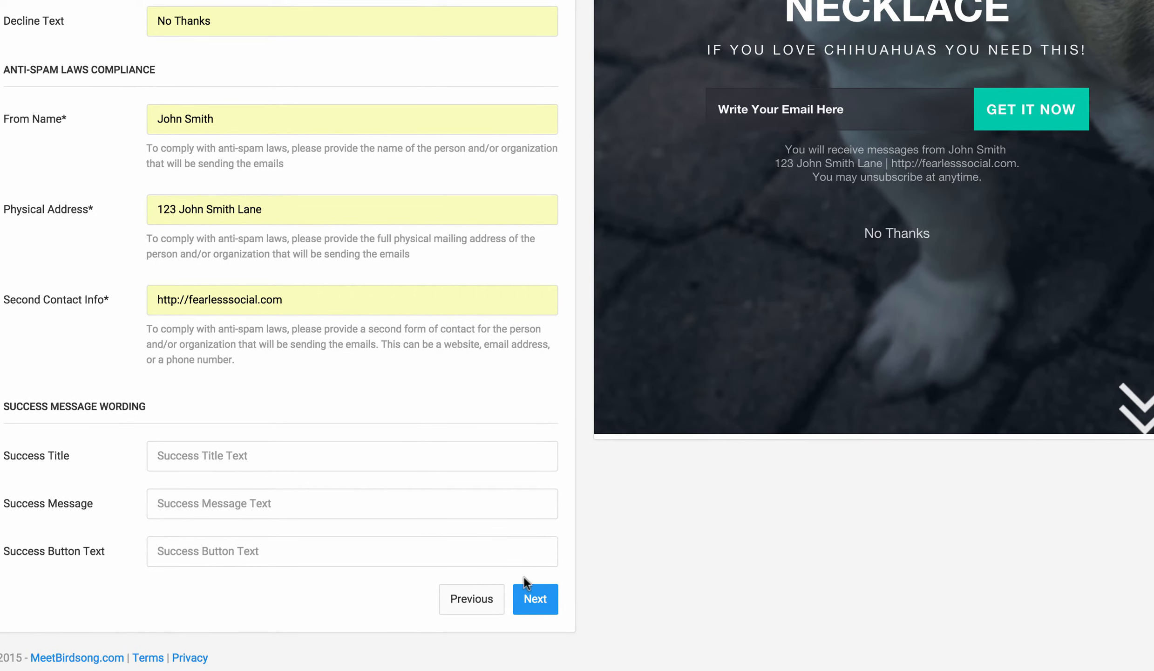
click(530, 599)
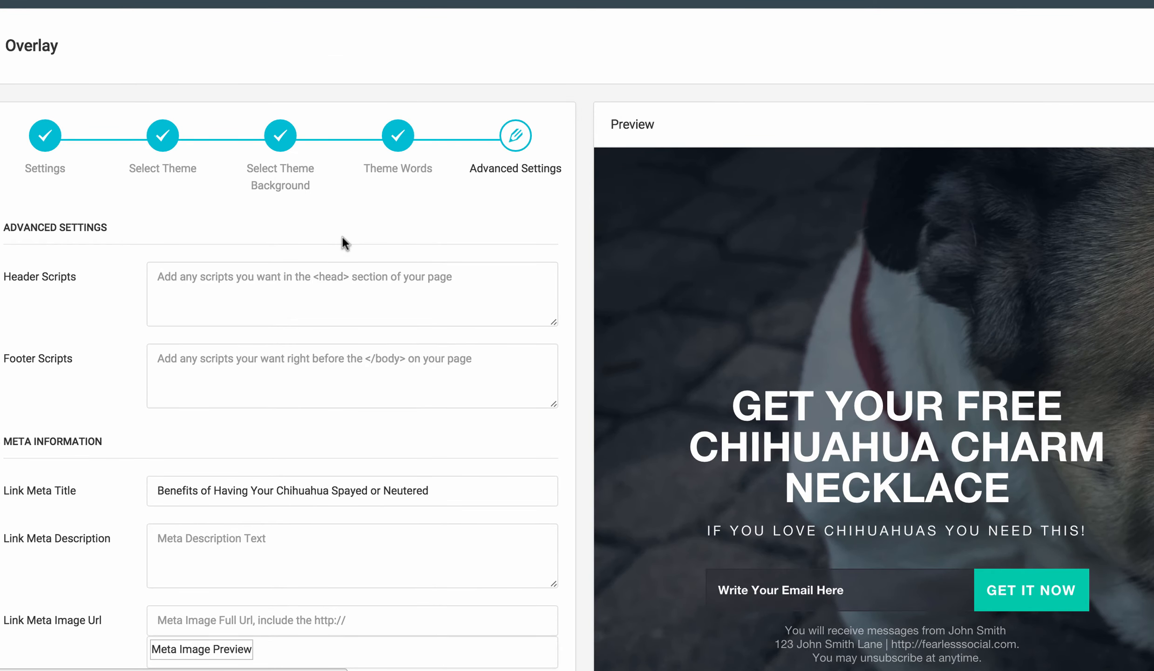
scroll(342, 234, down, 2)
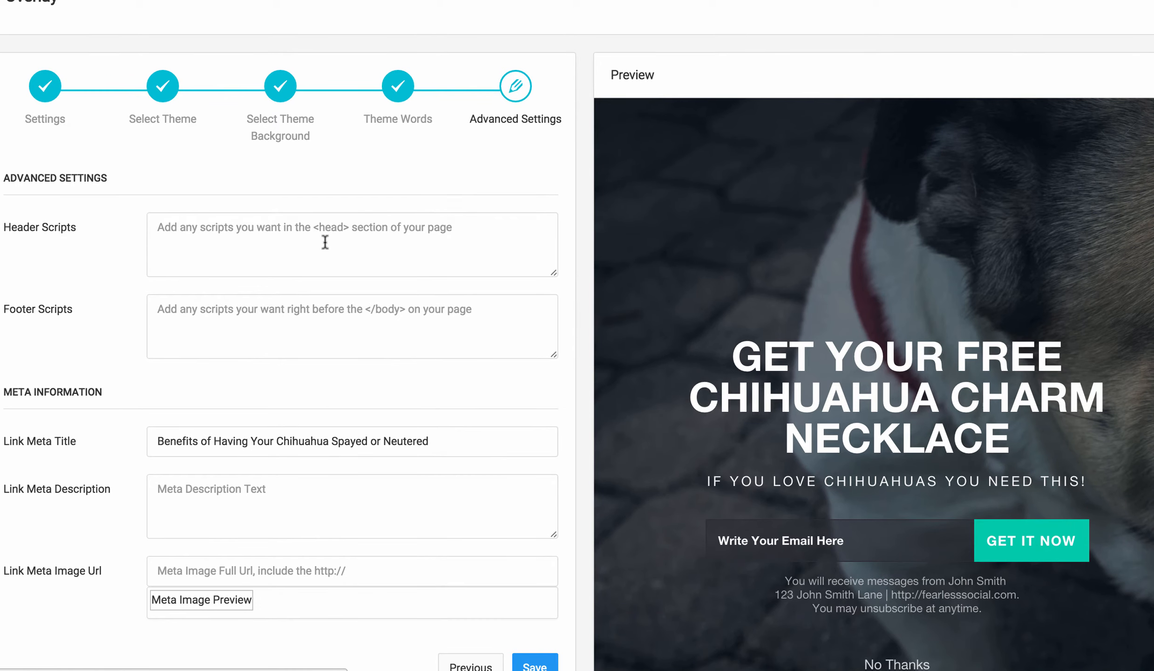
scroll(330, 238, down, 2)
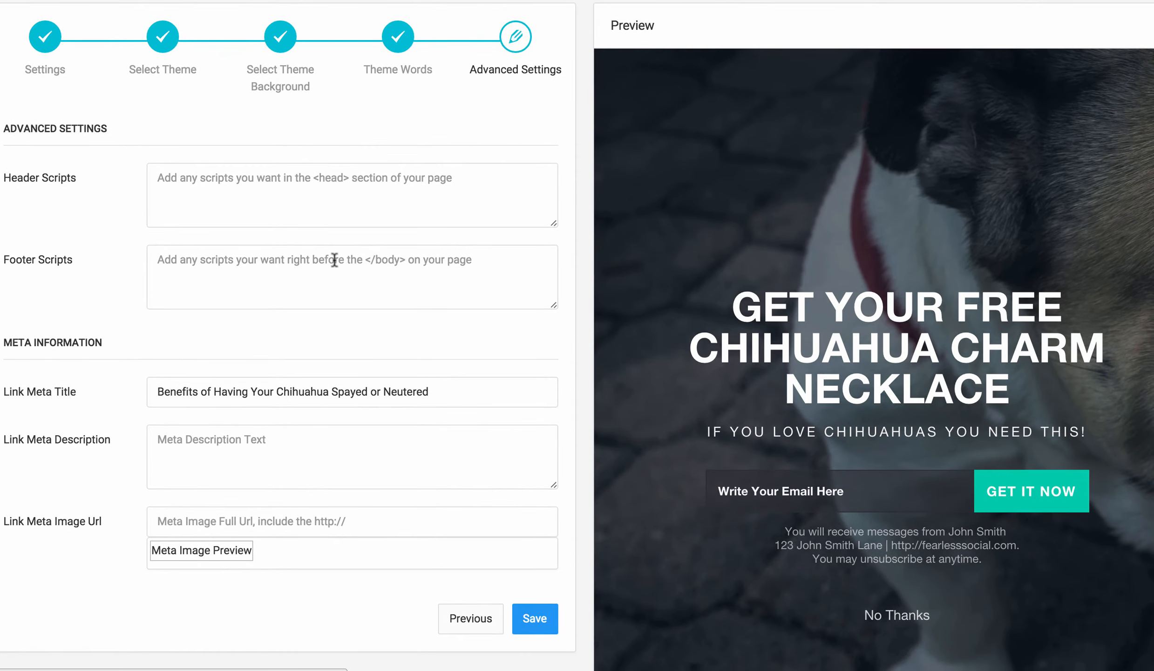
scroll(330, 291, down, 3)
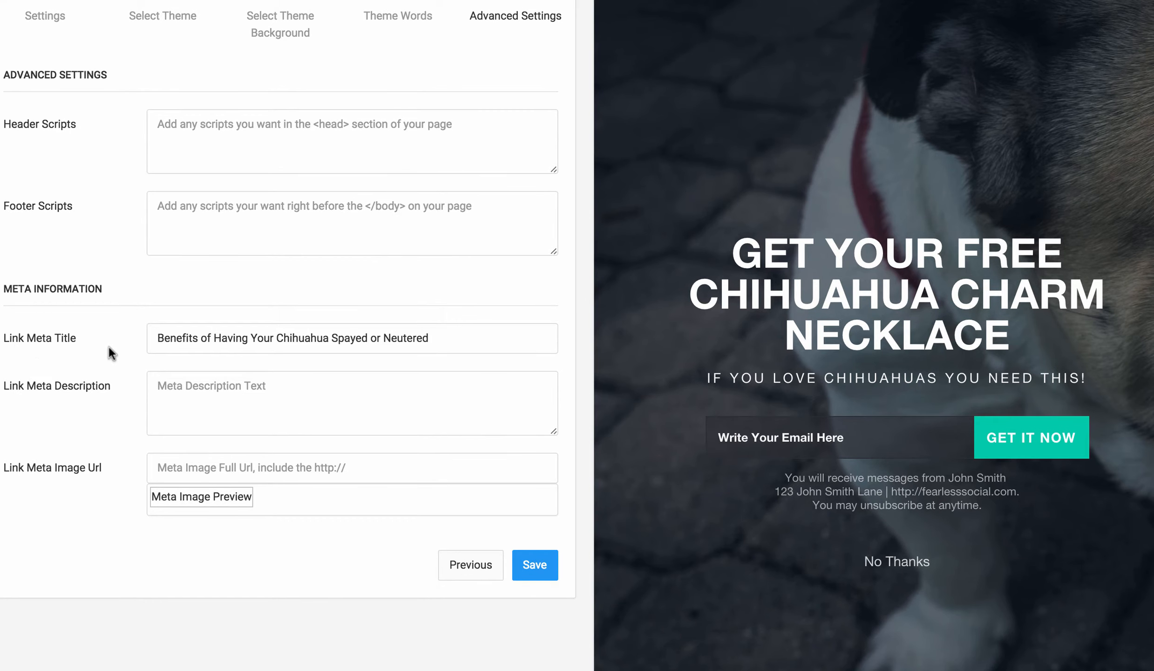
Browse the Chihuahua article for a suitable image for the link meta image URL.
scroll(106, 353, down, 1)
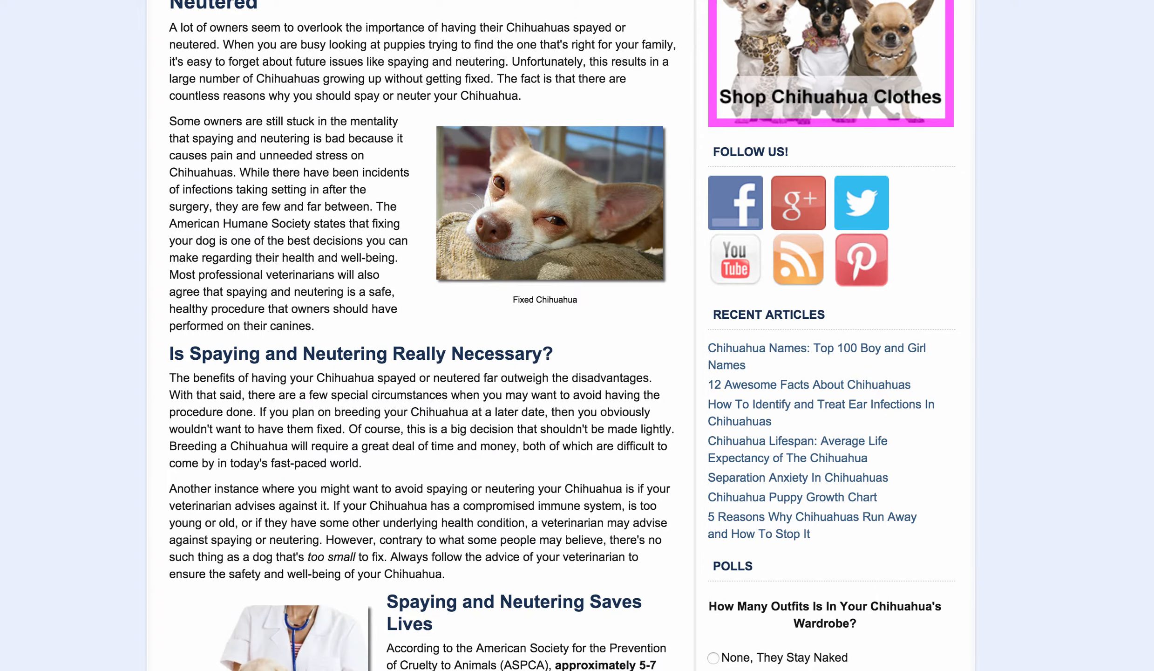
scroll(432, 228, up, 3)
scroll(432, 227, down, 5)
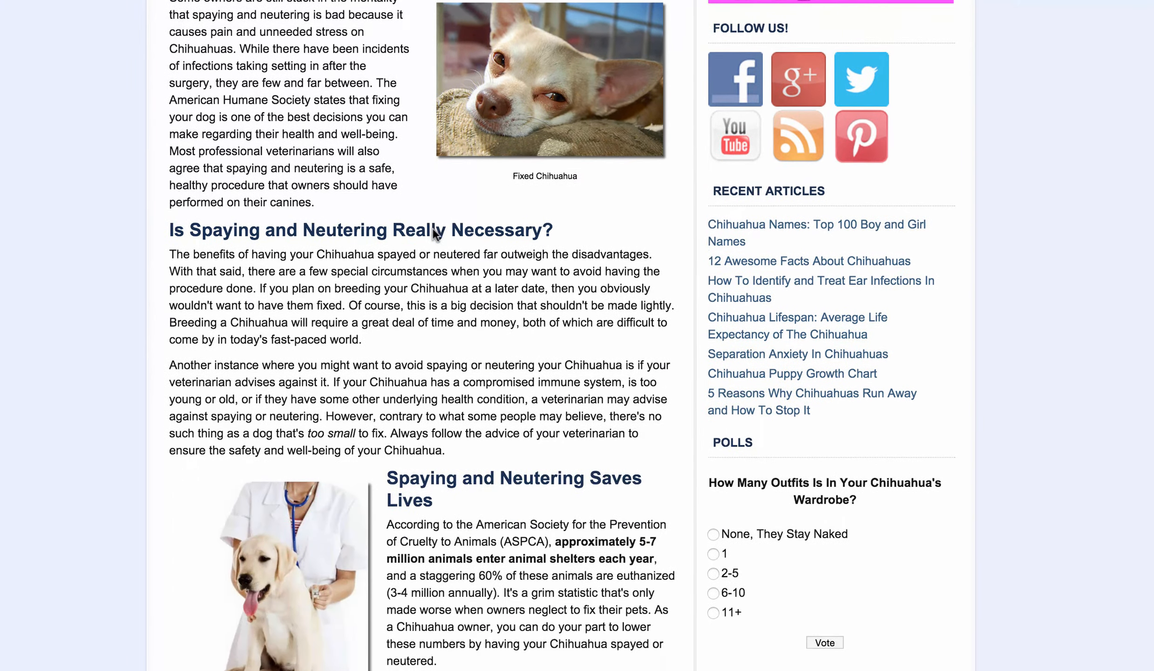
scroll(403, 499, down, 8)
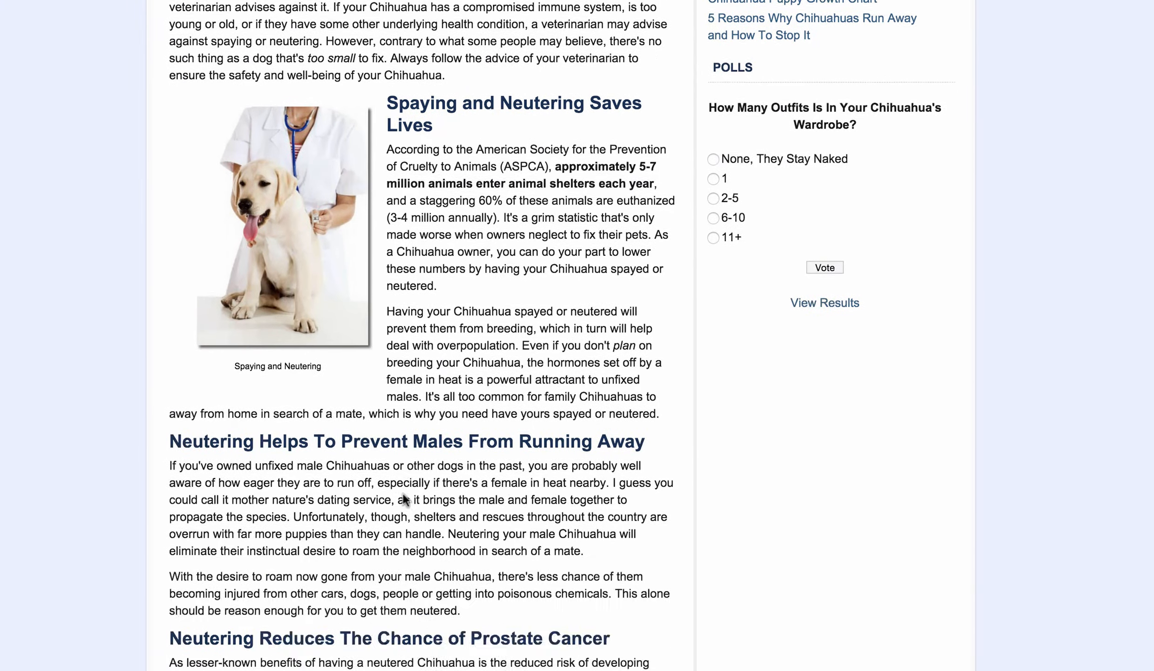
scroll(403, 493, down, 7)
scroll(403, 494, up, 20)
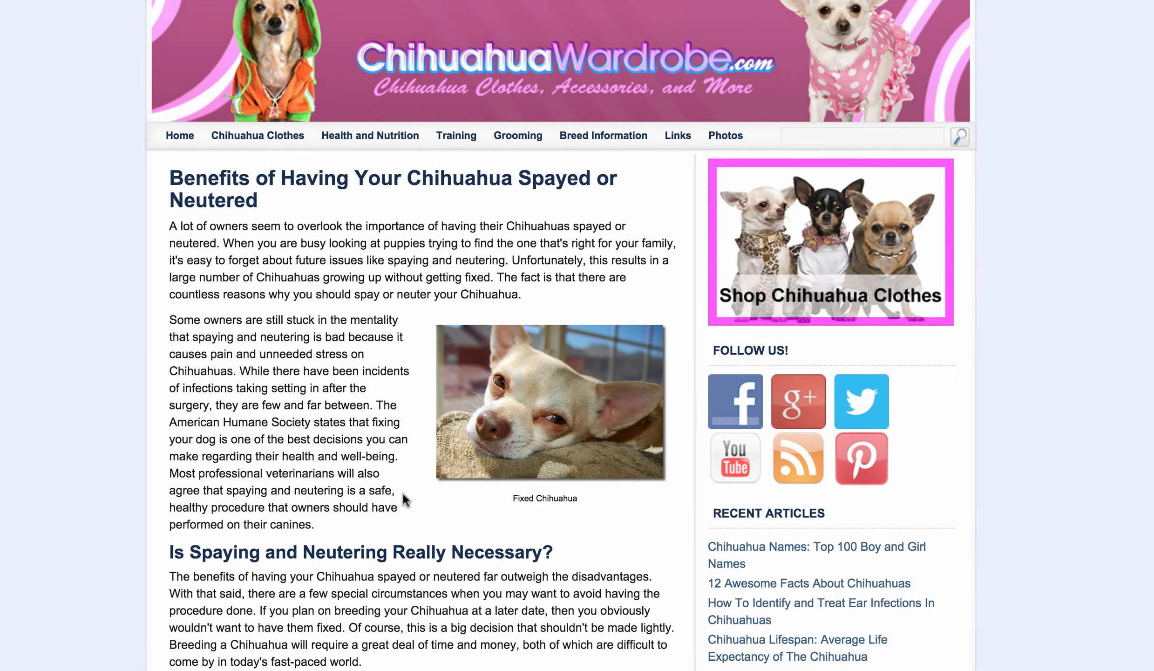
right_click(540, 392)
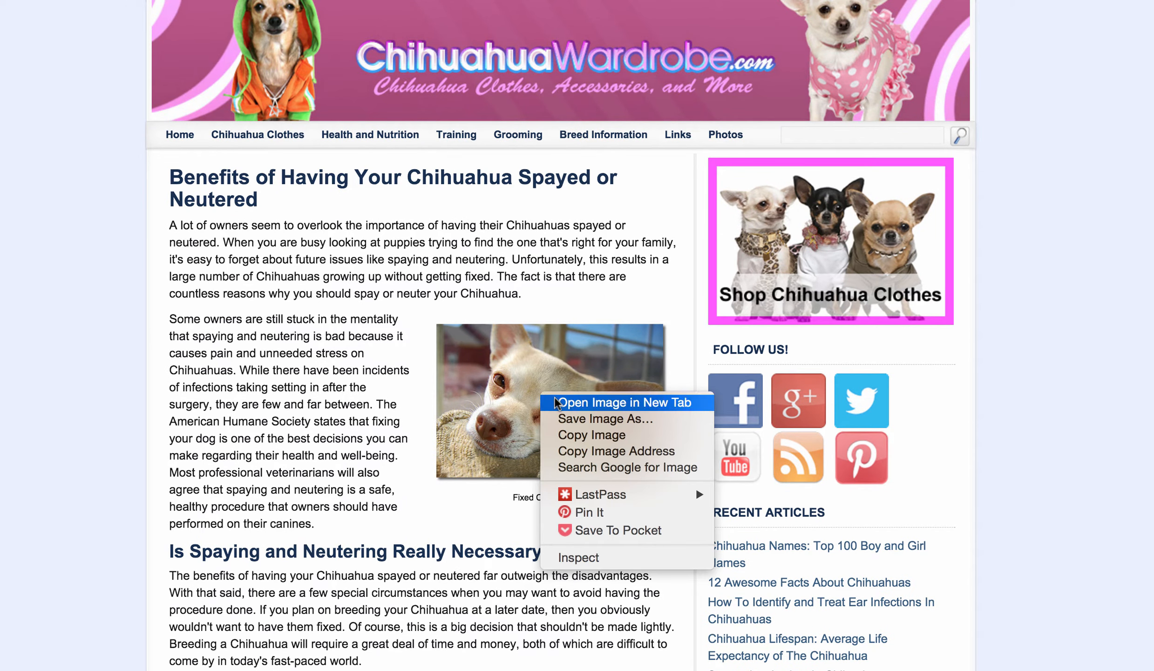
click(657, 357)
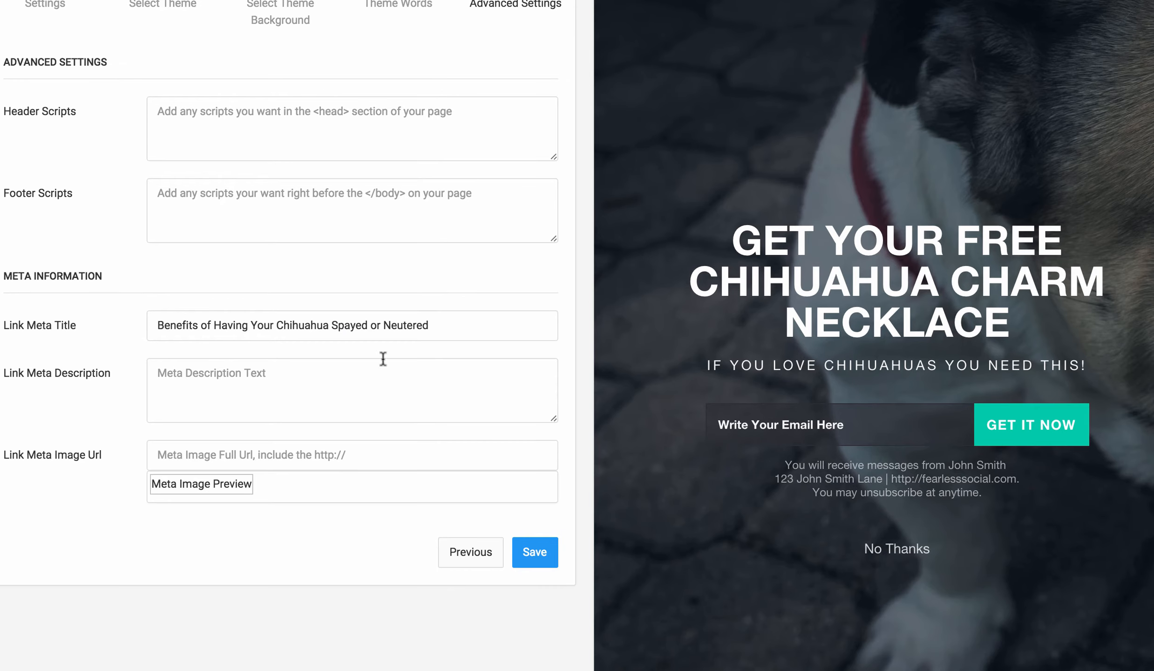
click(293, 454)
Paste the article's chihuahua image URL as the link meta image URL and save the overlay.
text(http://www.chihuahuawardrobe.com/wp-content/uploads/2013/05/fixed-chihuahua.jpg)
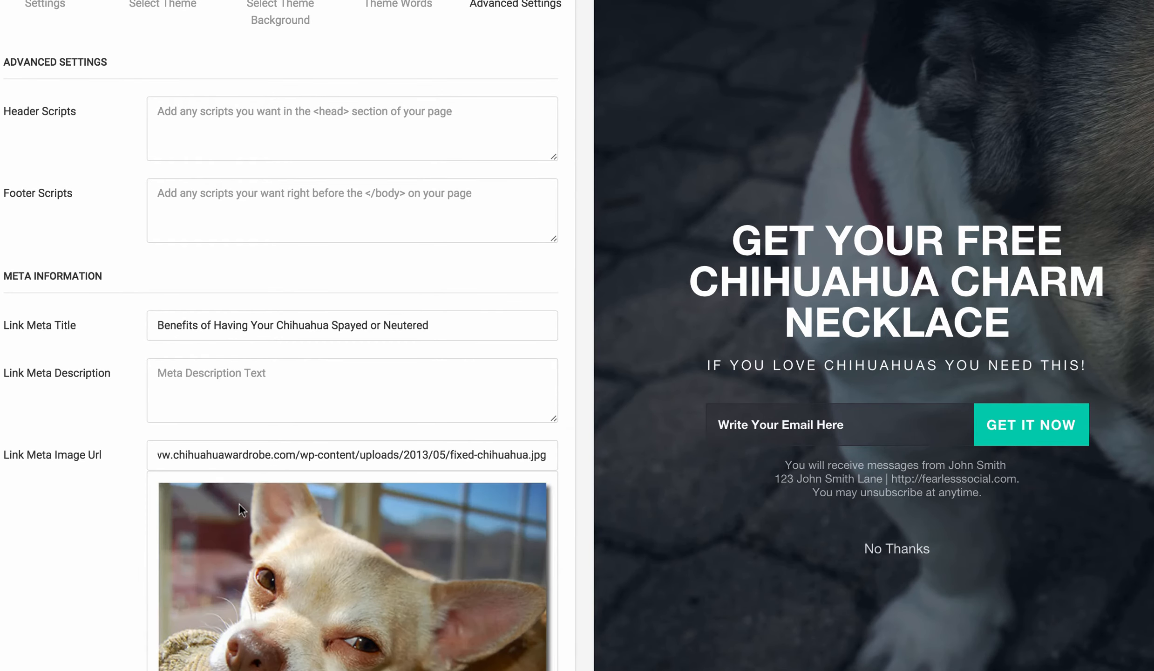
scroll(239, 502, down, 5)
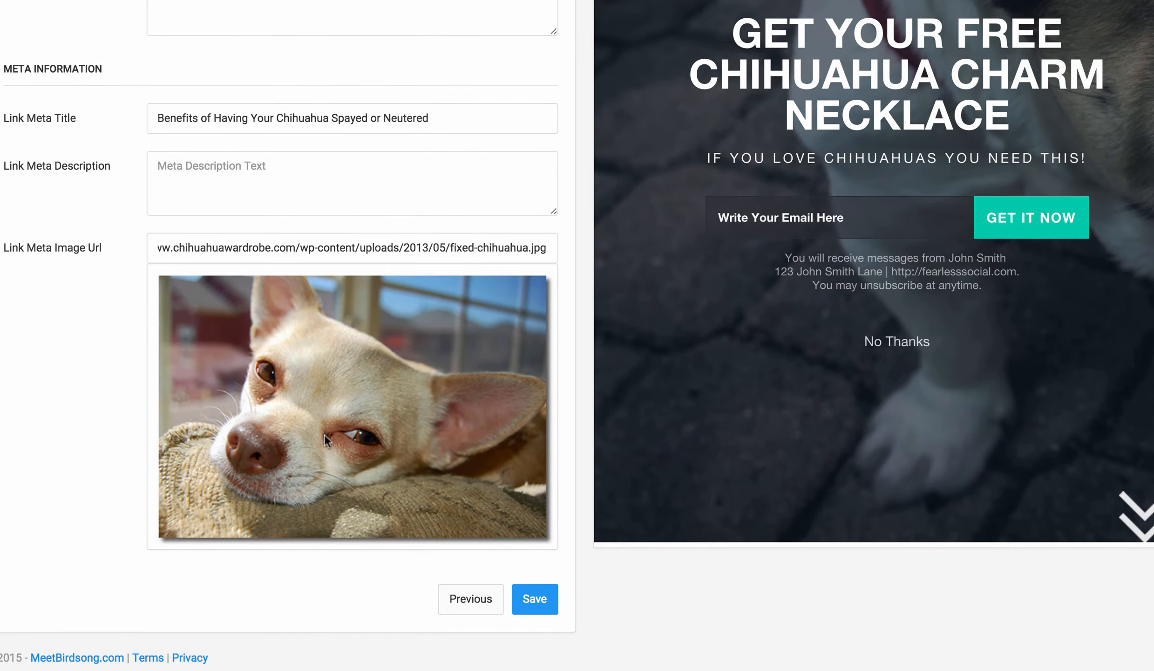
click(525, 599)
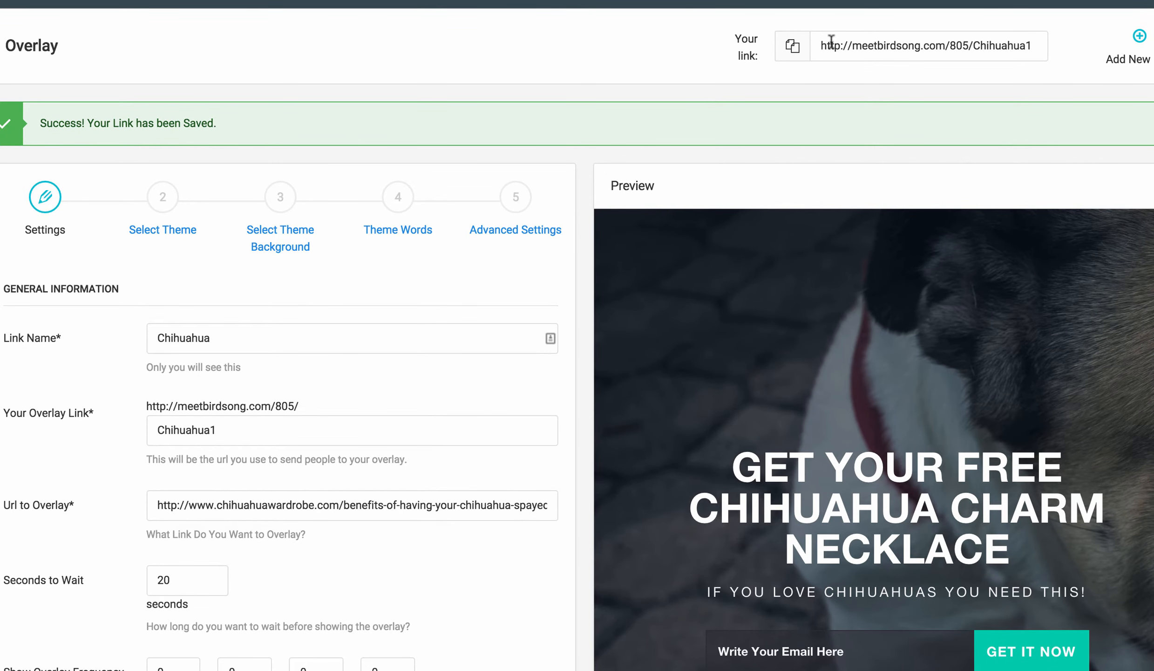
Copy the overlay link and view it, scrolling through the Chihuahua article until the overlay appears.
click(792, 46)
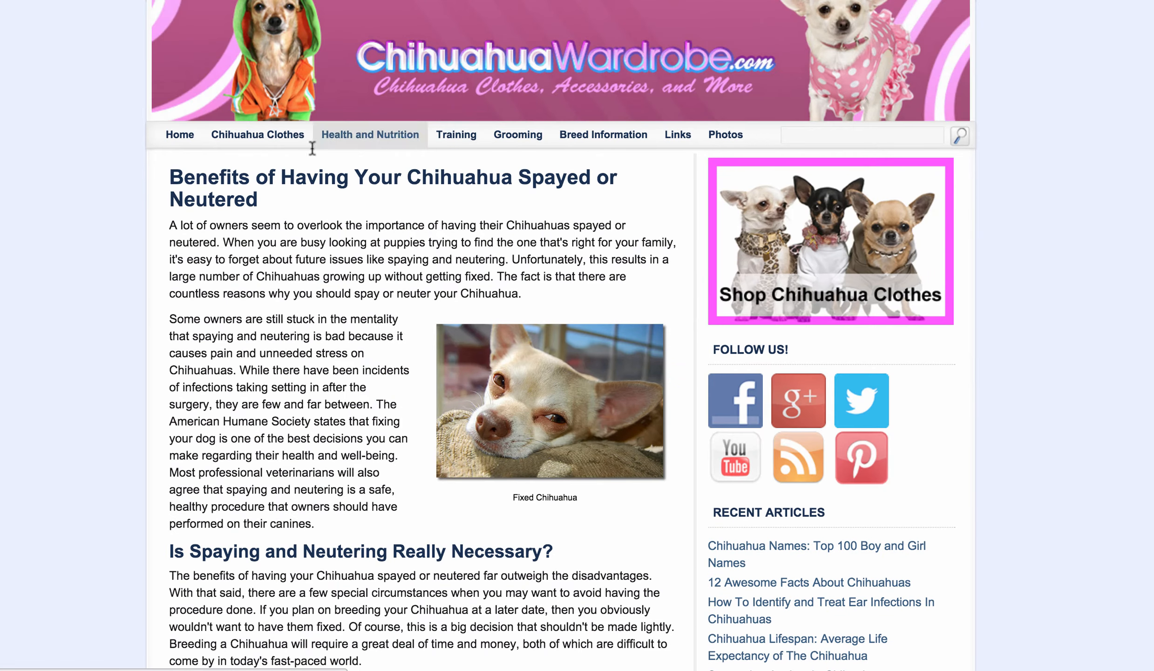
scroll(390, 205, down, 1)
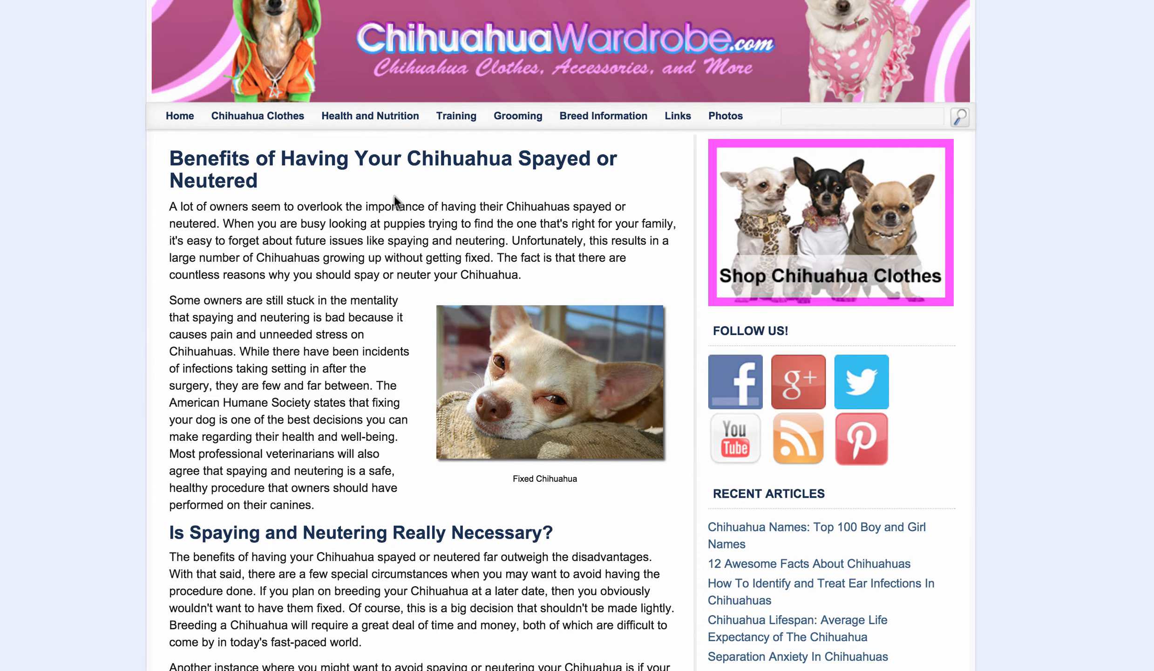
scroll(391, 200, down, 2)
scroll(395, 196, down, 1)
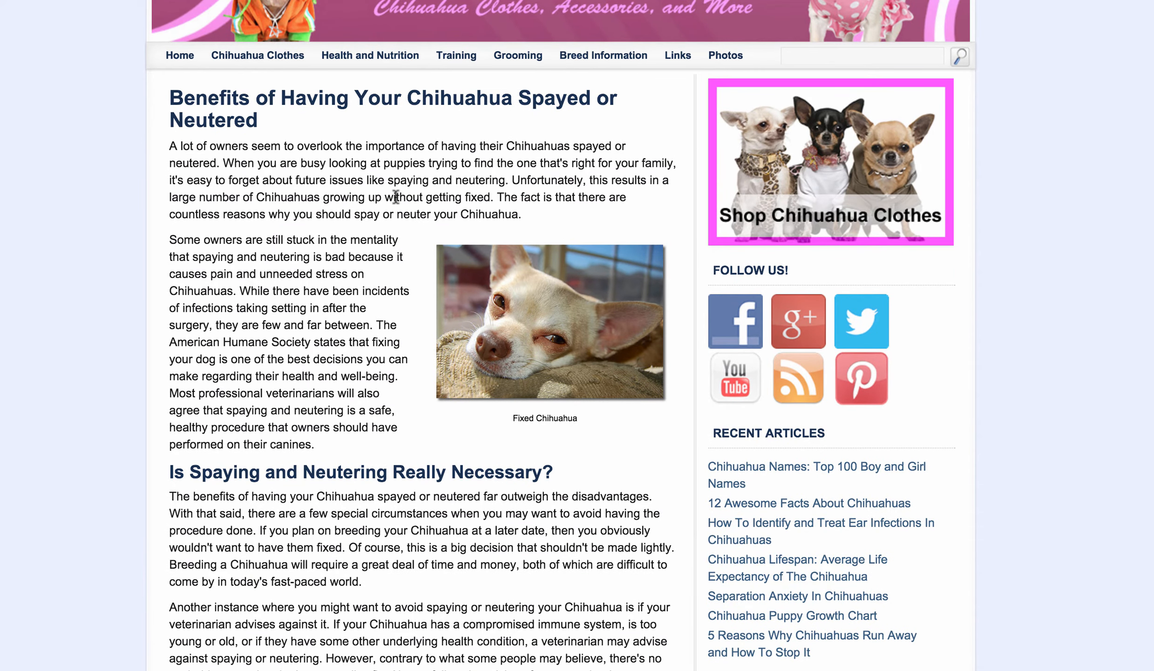
scroll(396, 197, down, 2)
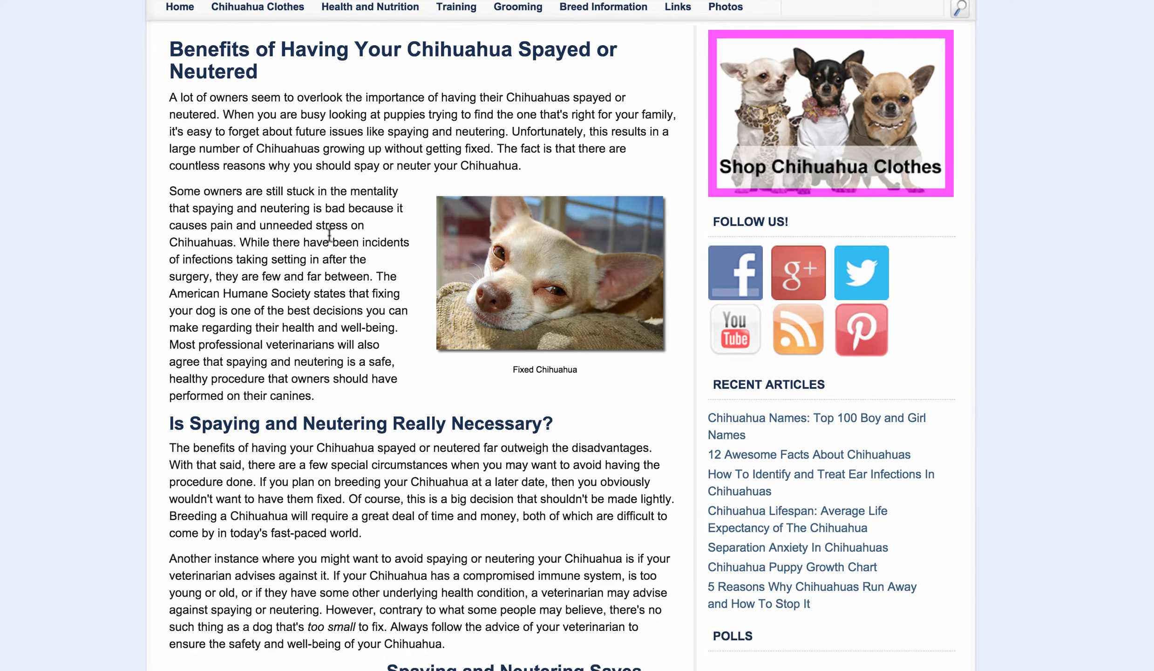
scroll(332, 232, down, 1)
scroll(331, 232, down, 5)
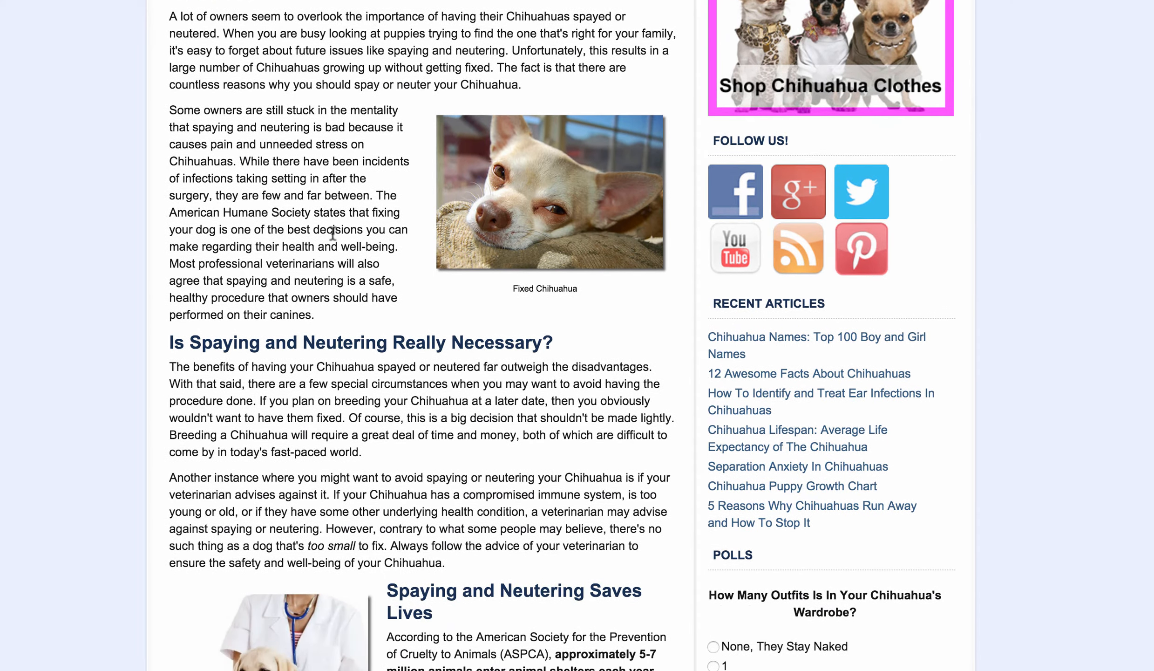
scroll(332, 232, down, 3)
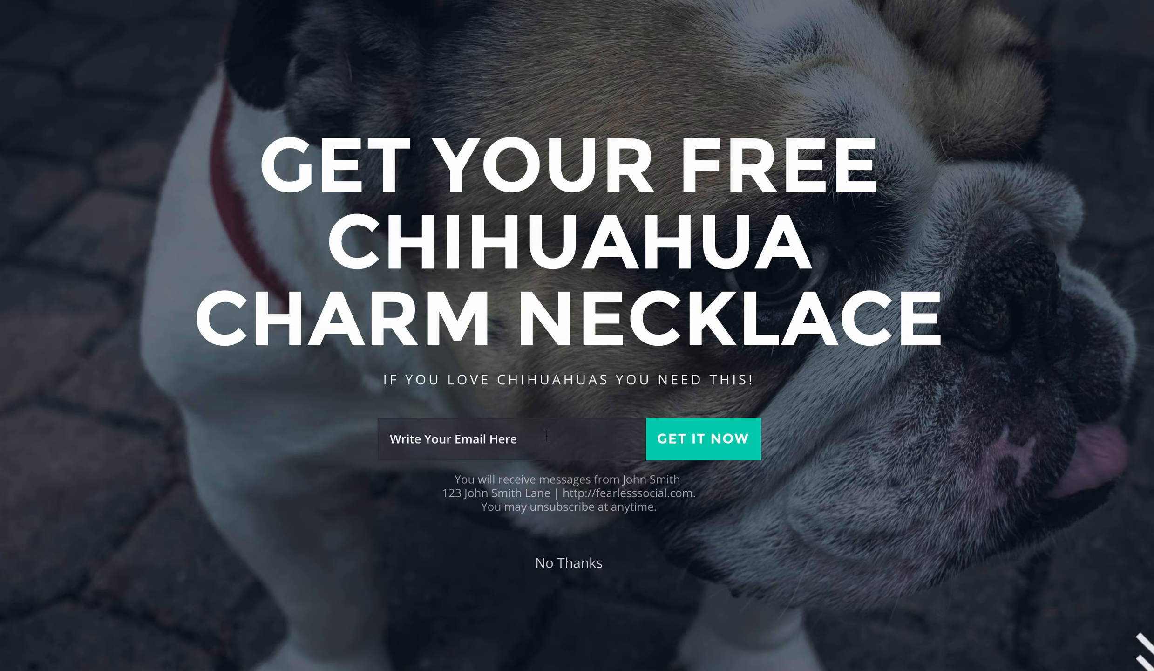
Test the overlay by submitting an email address from the autofill list and closing the success message.
text(ea)
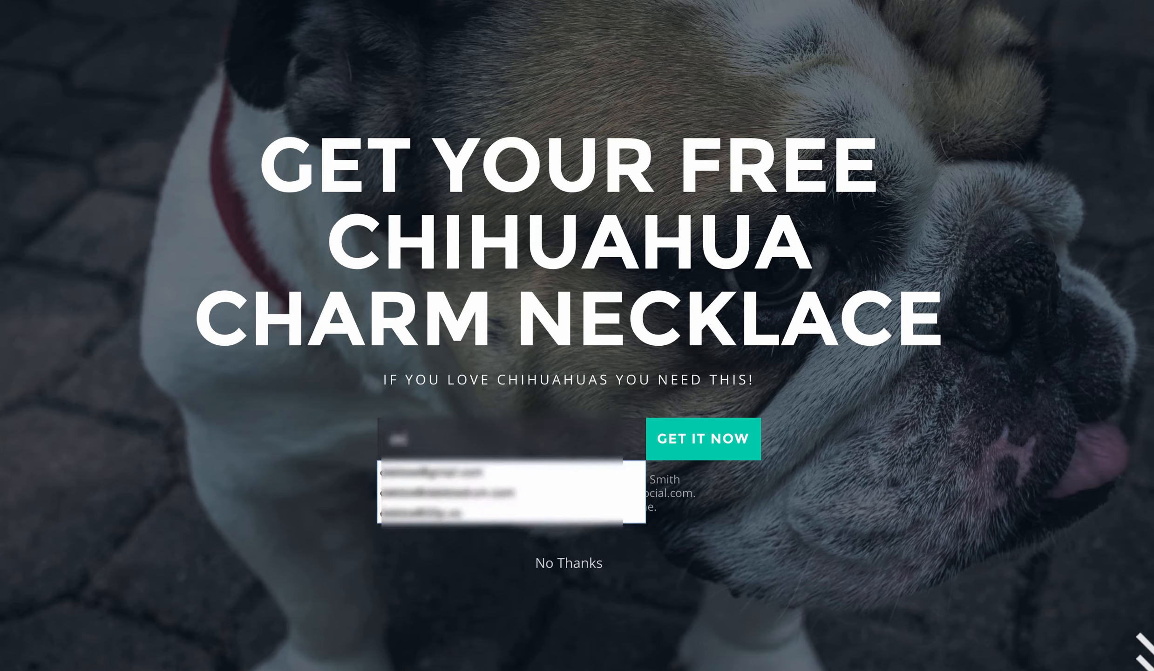
click(536, 510)
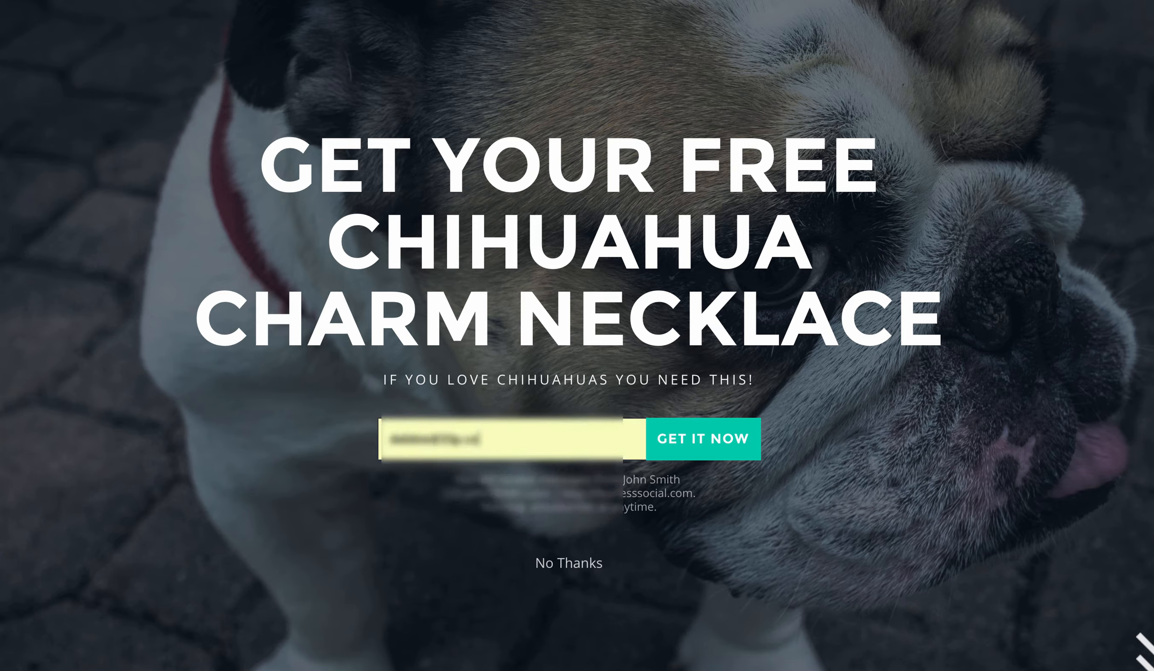
click(727, 438)
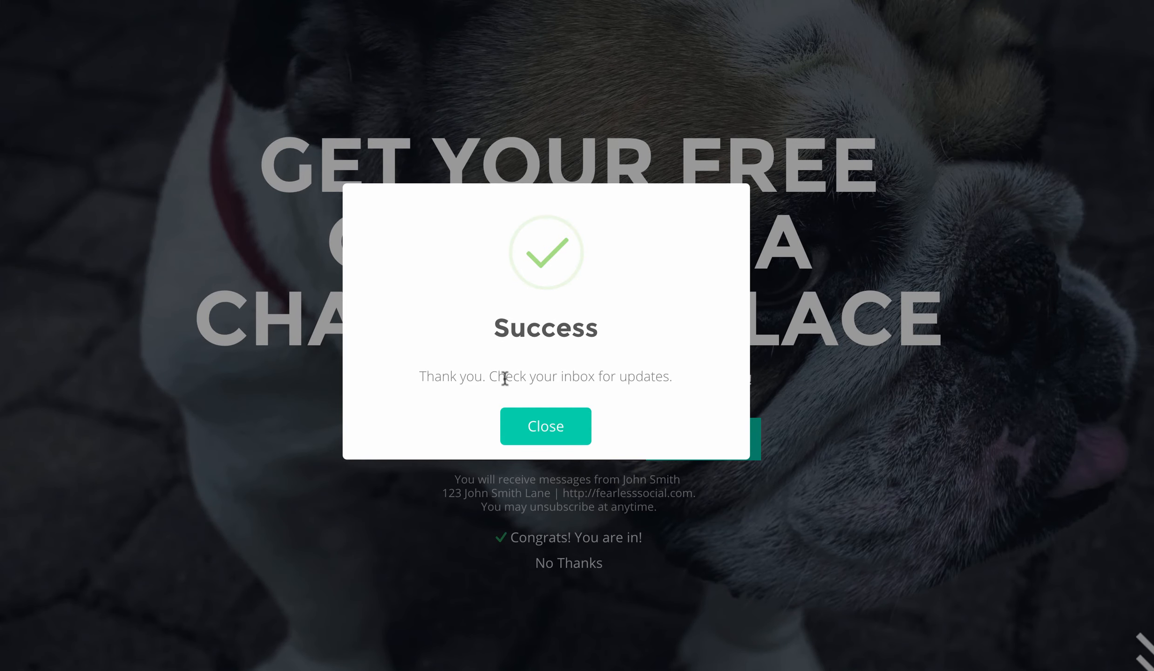
click(551, 425)
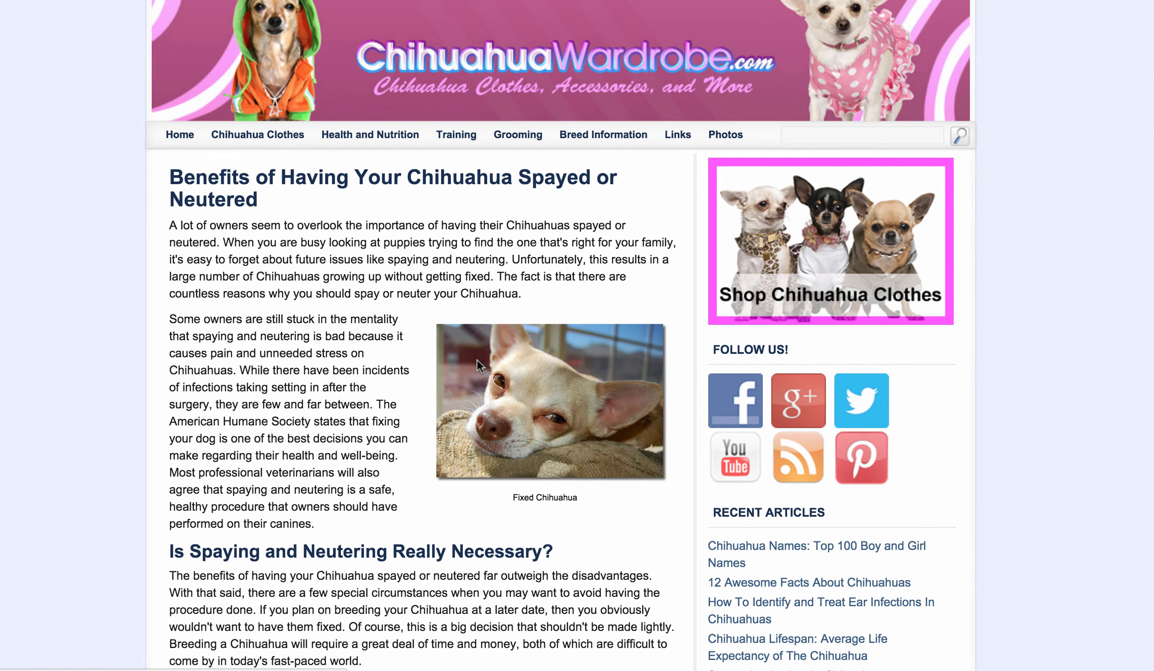
Scroll through the Chihuahua article to examine how it displays after opting in.
mouse_move(480, 357)
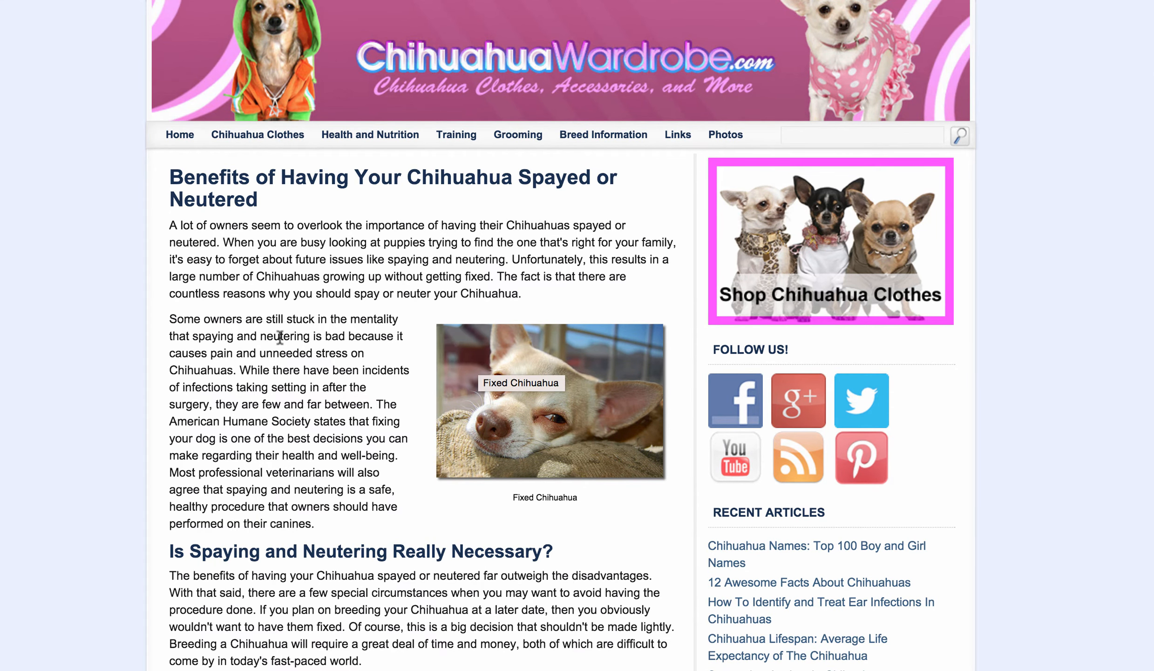
scroll(280, 336, down, 1)
scroll(280, 337, down, 1)
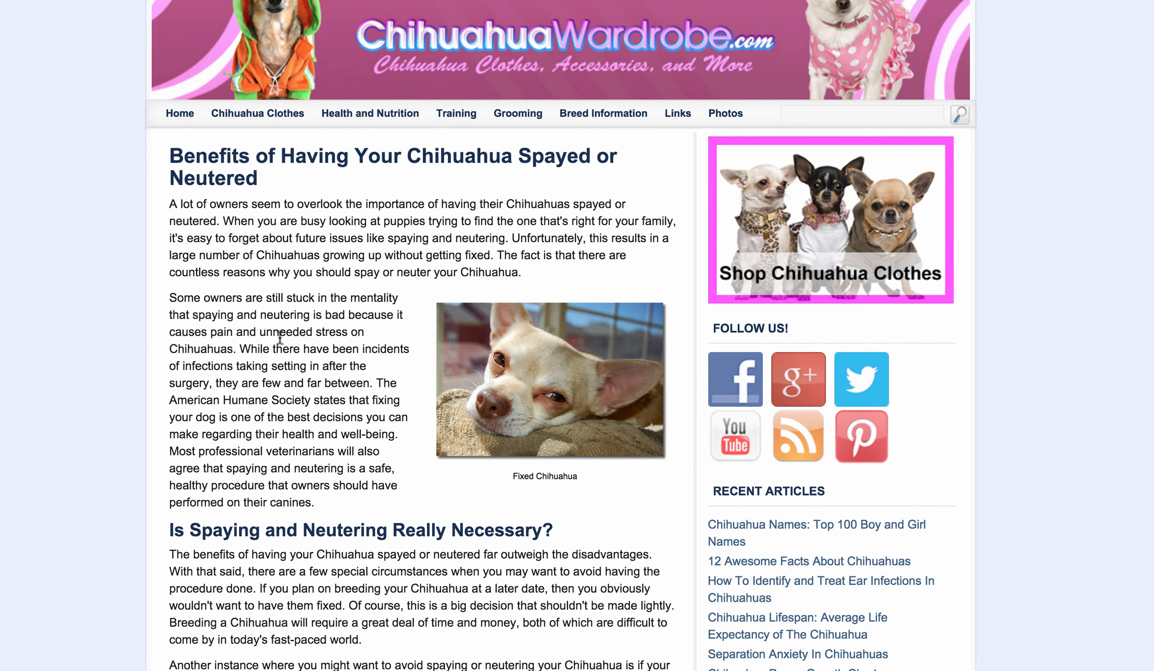
scroll(294, 302, down, 2)
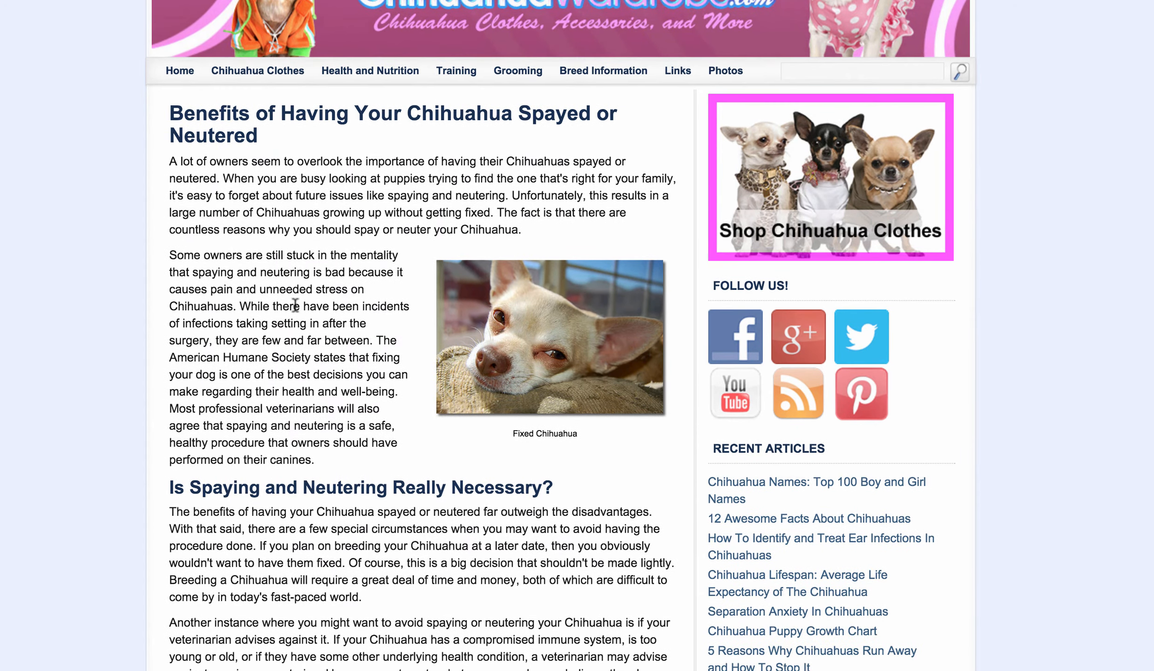
scroll(296, 305, down, 1)
scroll(295, 305, down, 5)
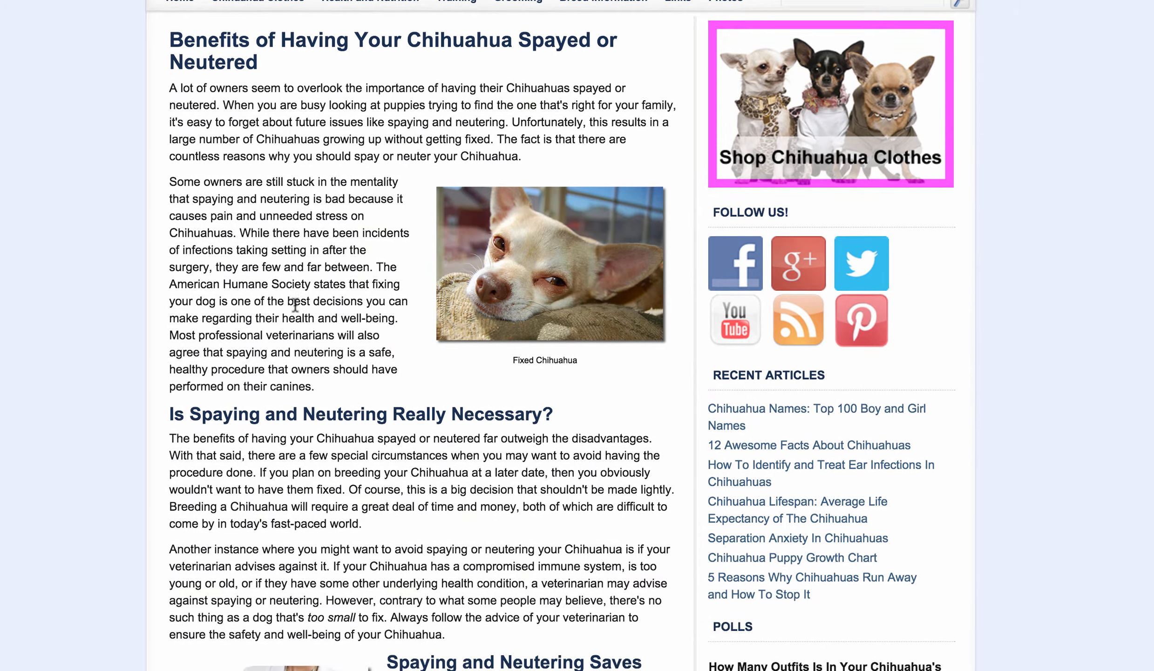
scroll(296, 305, down, 1)
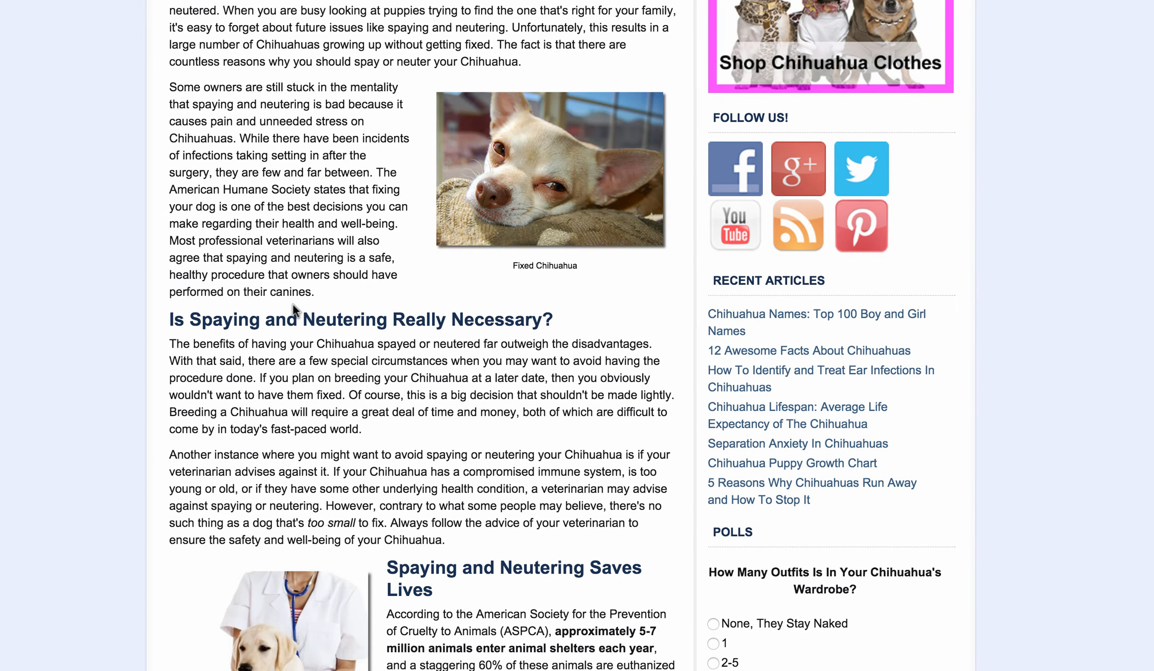
scroll(294, 305, down, 1)
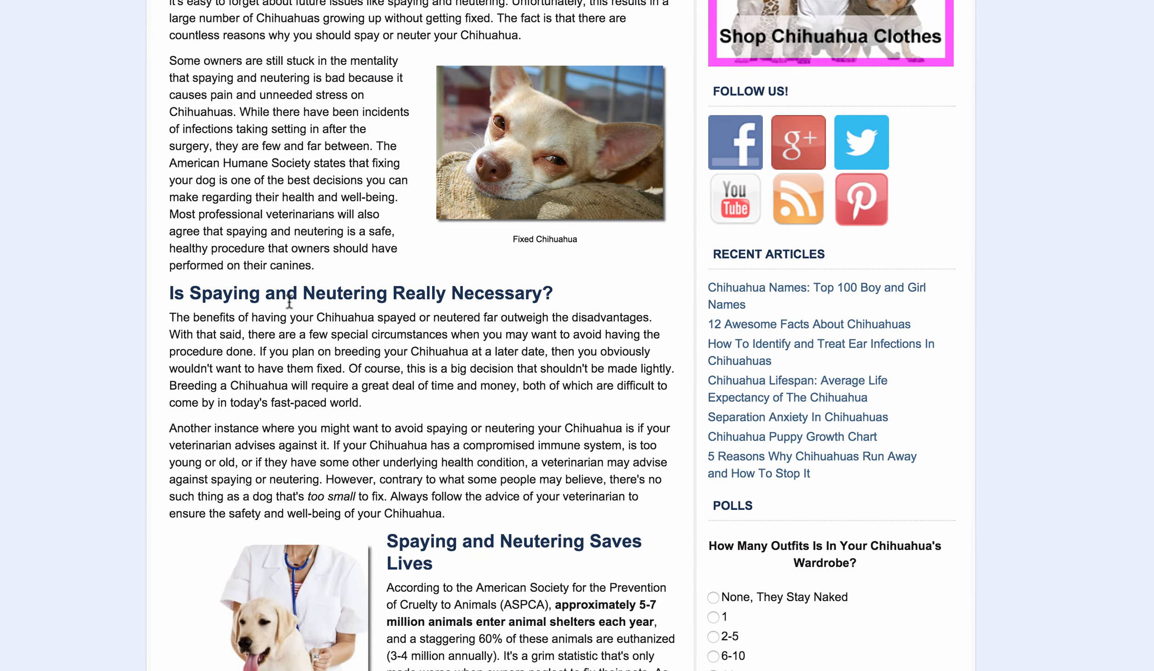
scroll(288, 302, down, 3)
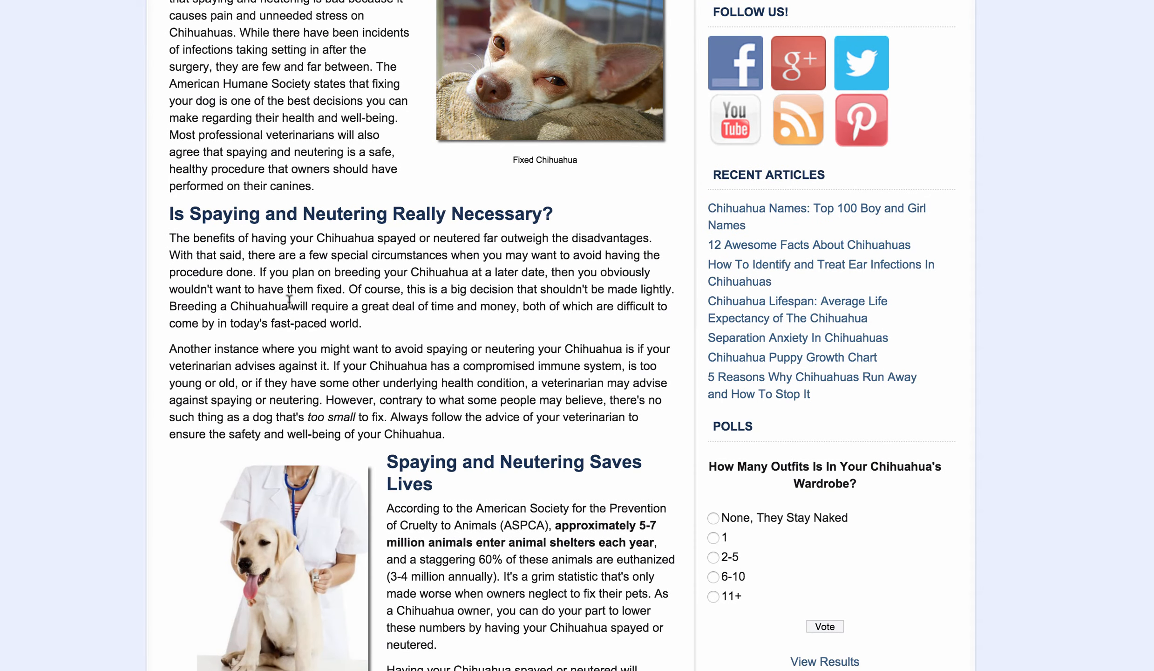
scroll(289, 302, down, 1)
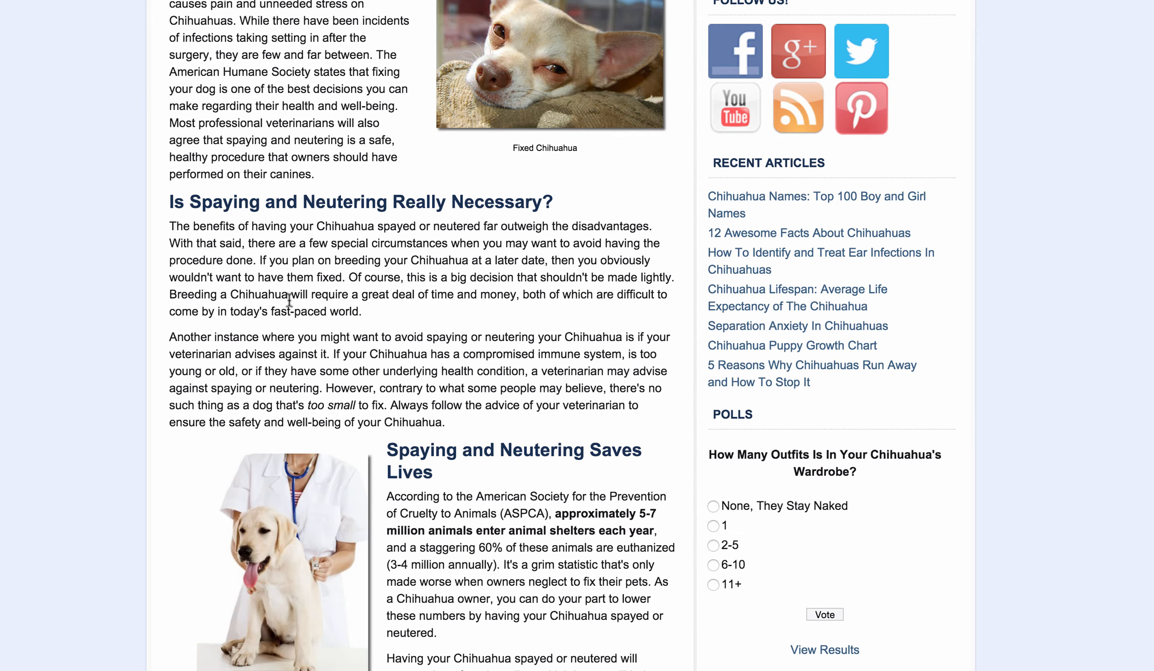
scroll(288, 298, down, 3)
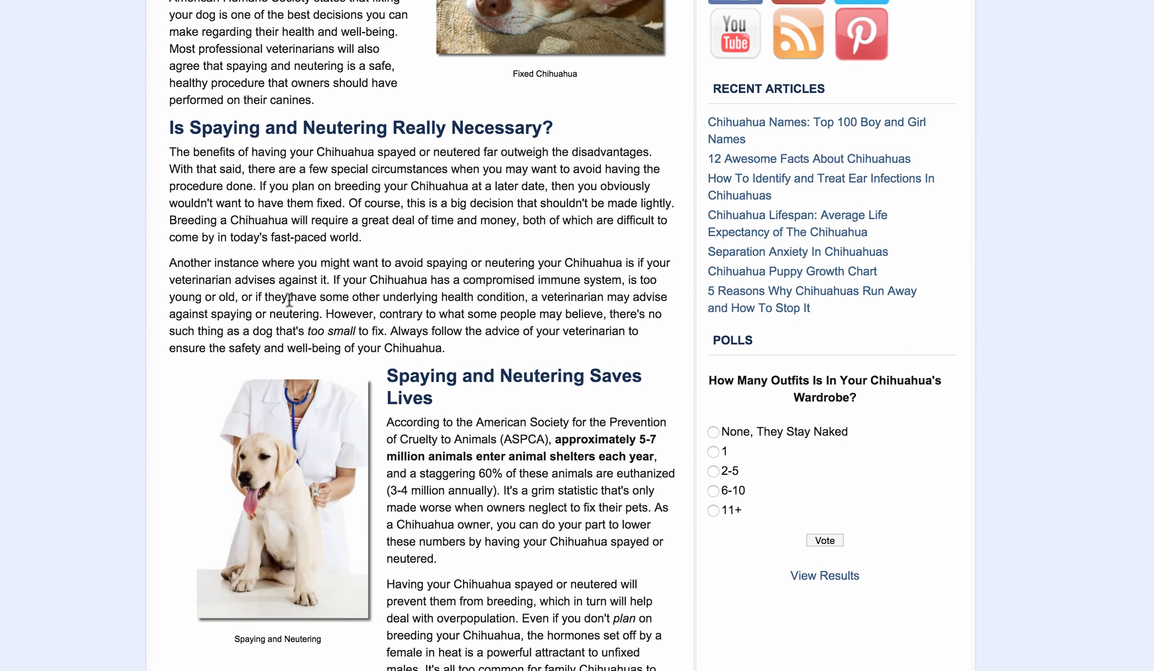
scroll(628, 280, up, 10)
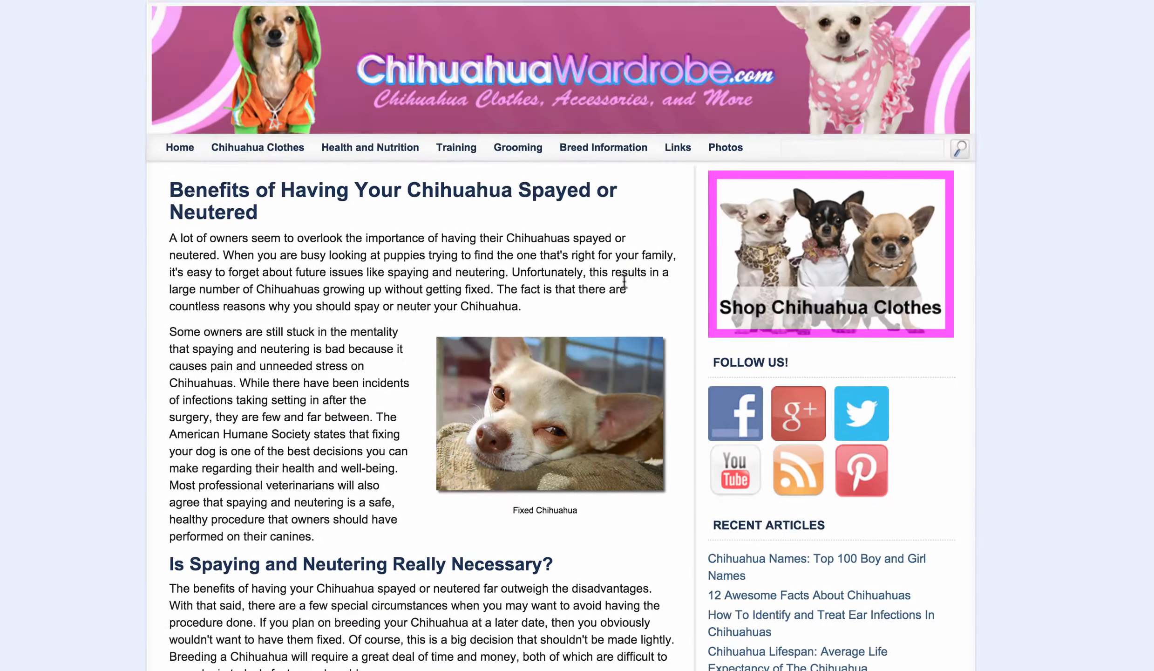
scroll(418, 293, down, 1)
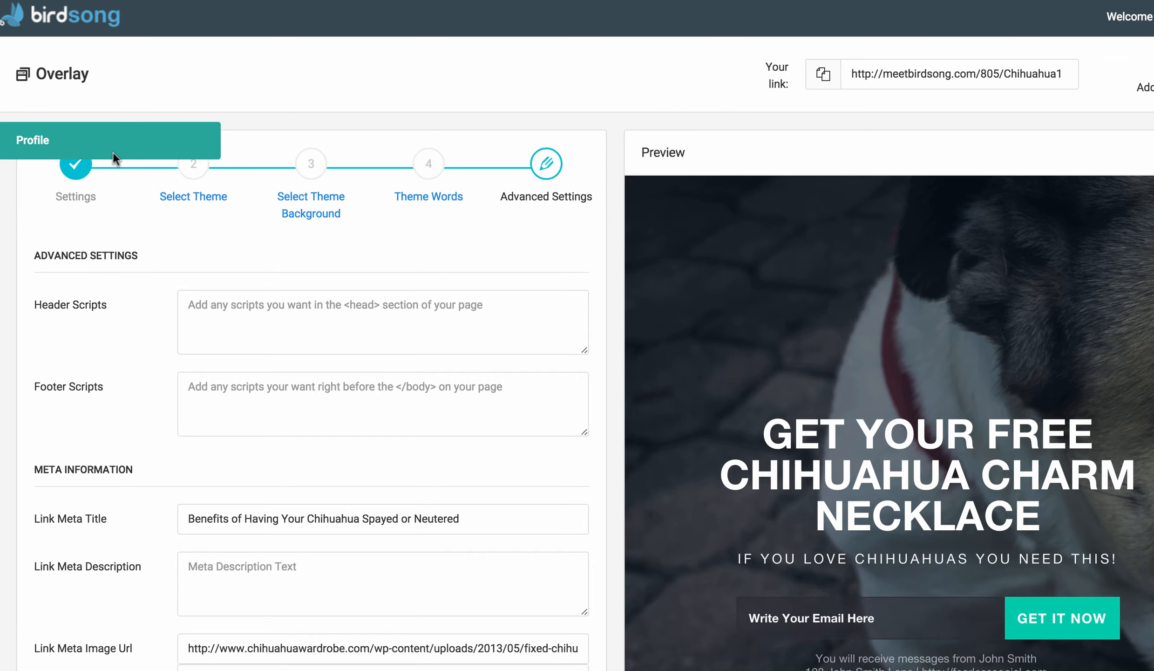
Switch to the Birdsong Profile, copy its profile link and open it in a new browser tab.
click(113, 151)
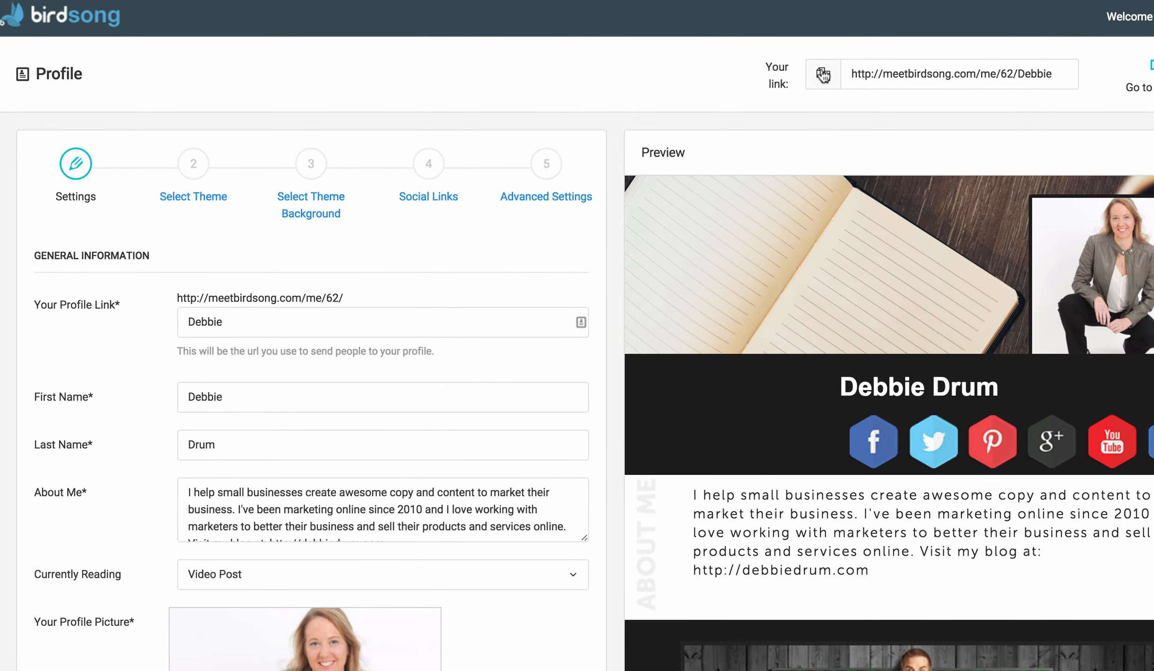
click(823, 75)
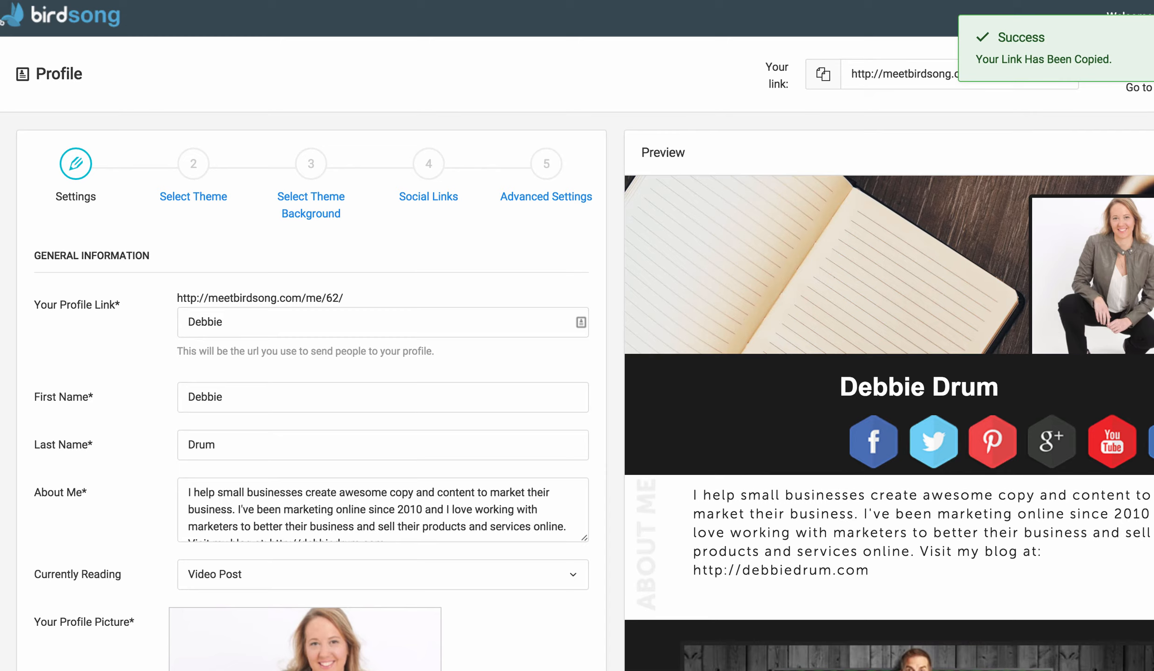
key(super+t)
key(super+v)
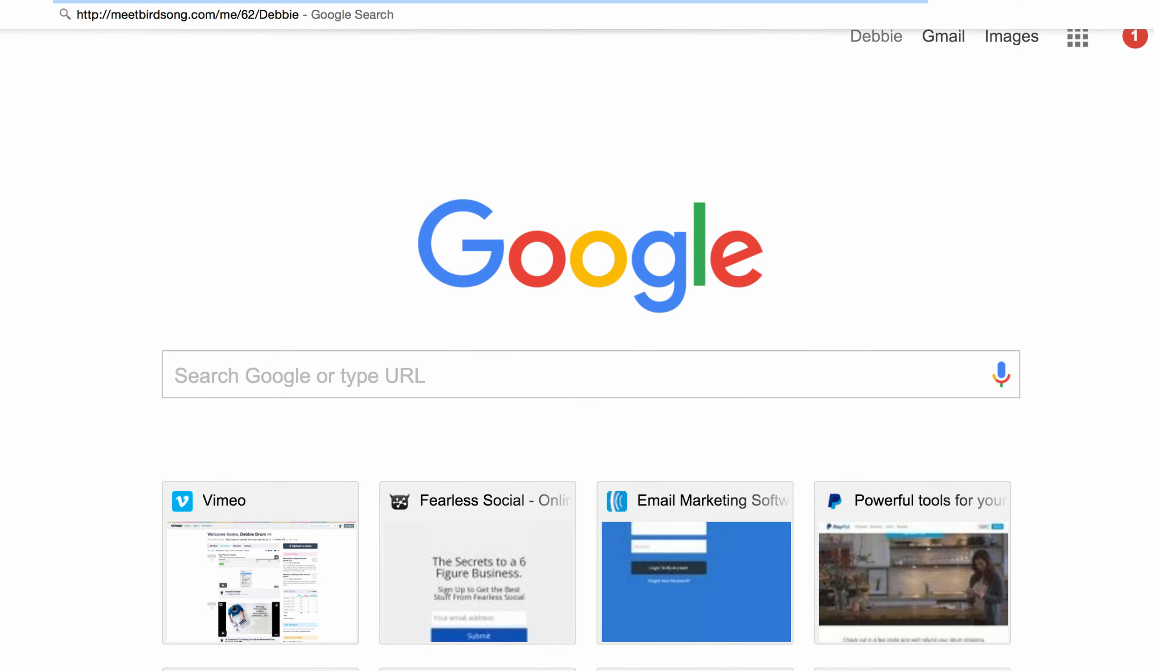
key(Return)
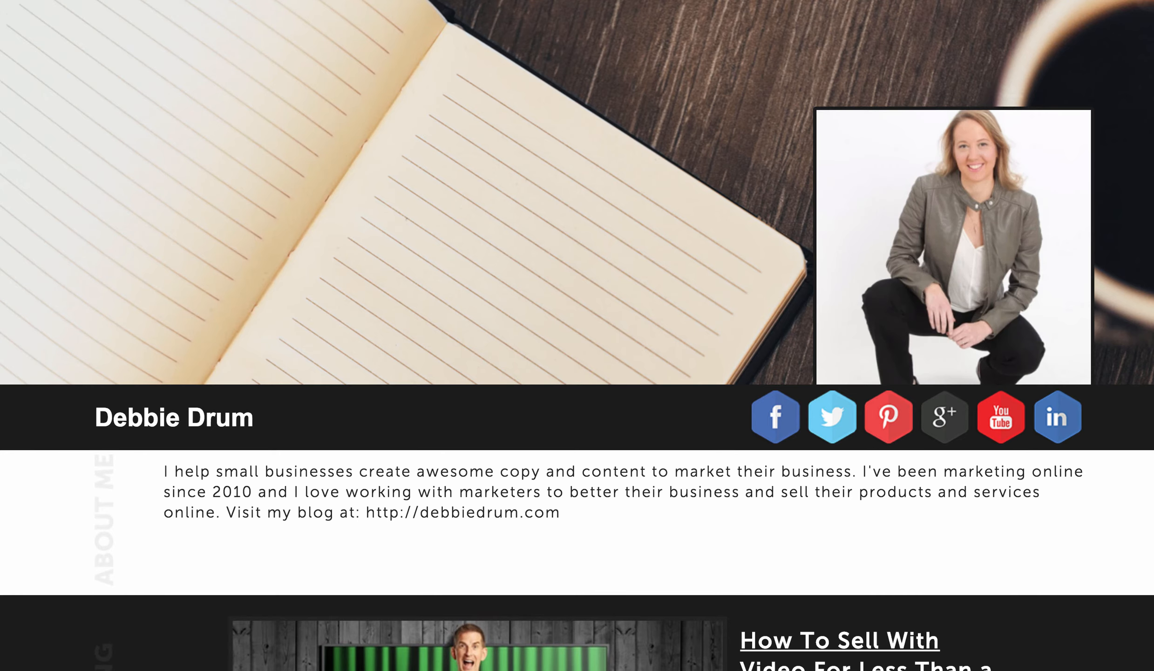
Scroll through the public profile page to examine its about, currently reading and favorites sections.
scroll(519, 252, down, 3)
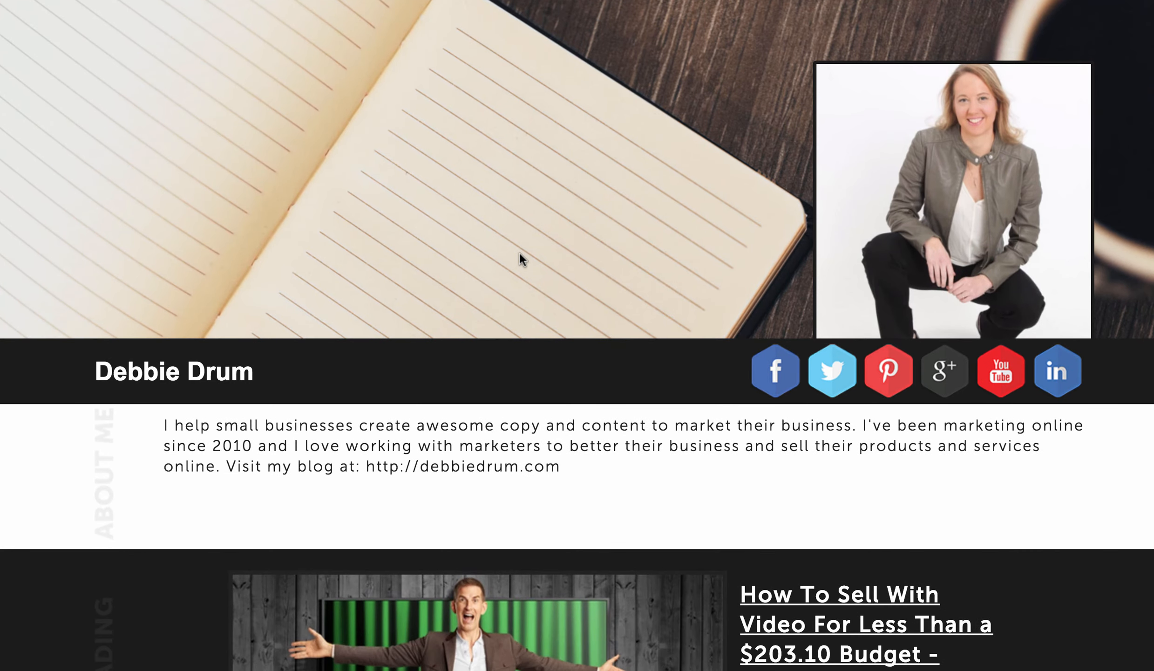
scroll(519, 252, down, 3)
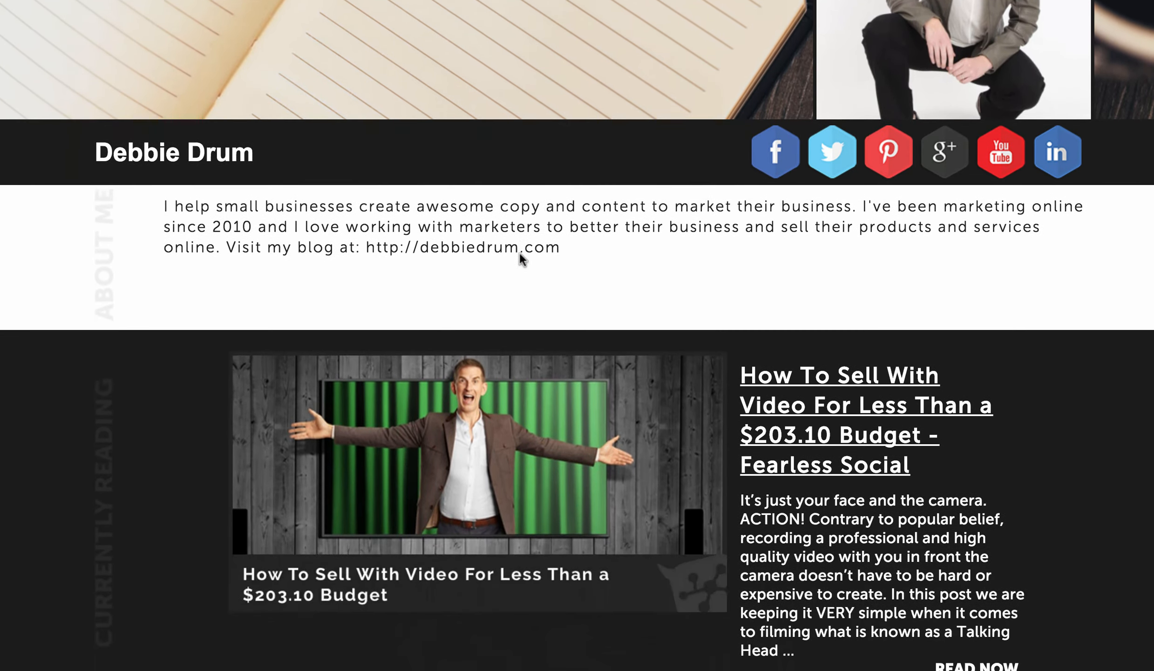
scroll(520, 257, down, 5)
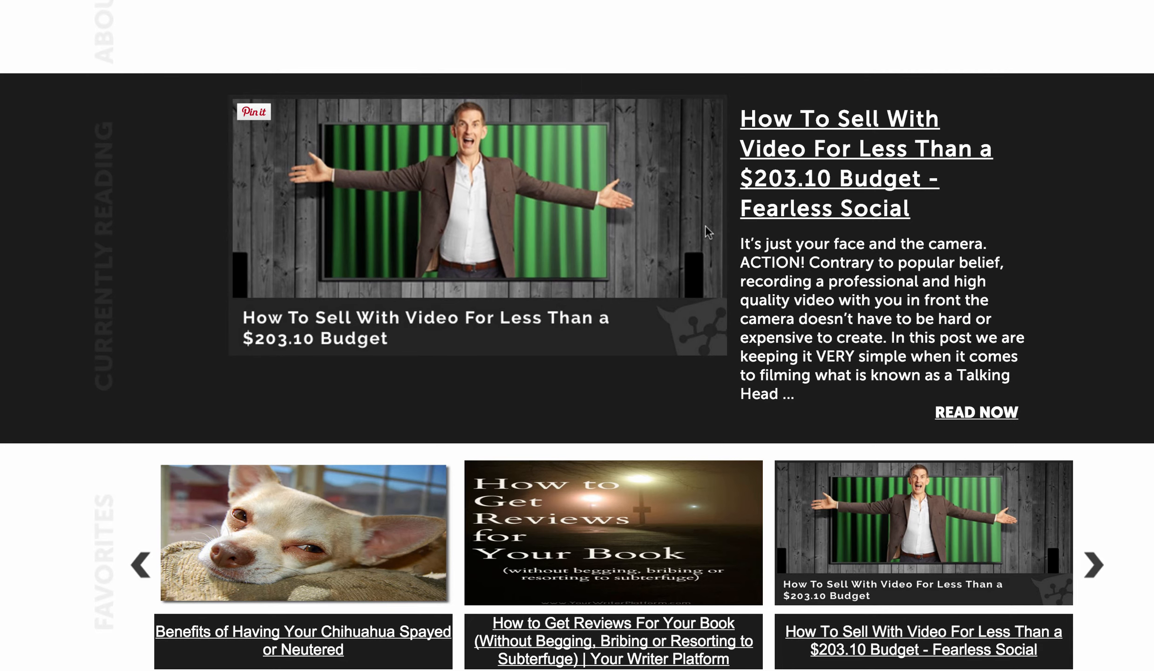
scroll(364, 232, up, 2)
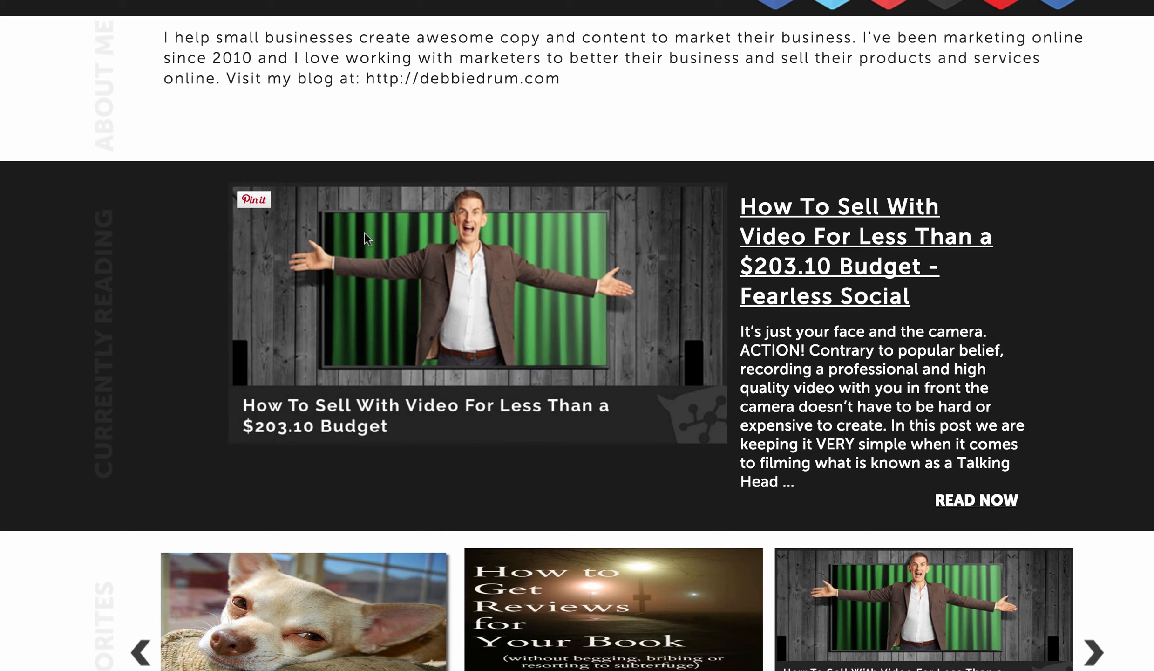
scroll(364, 232, down, 2)
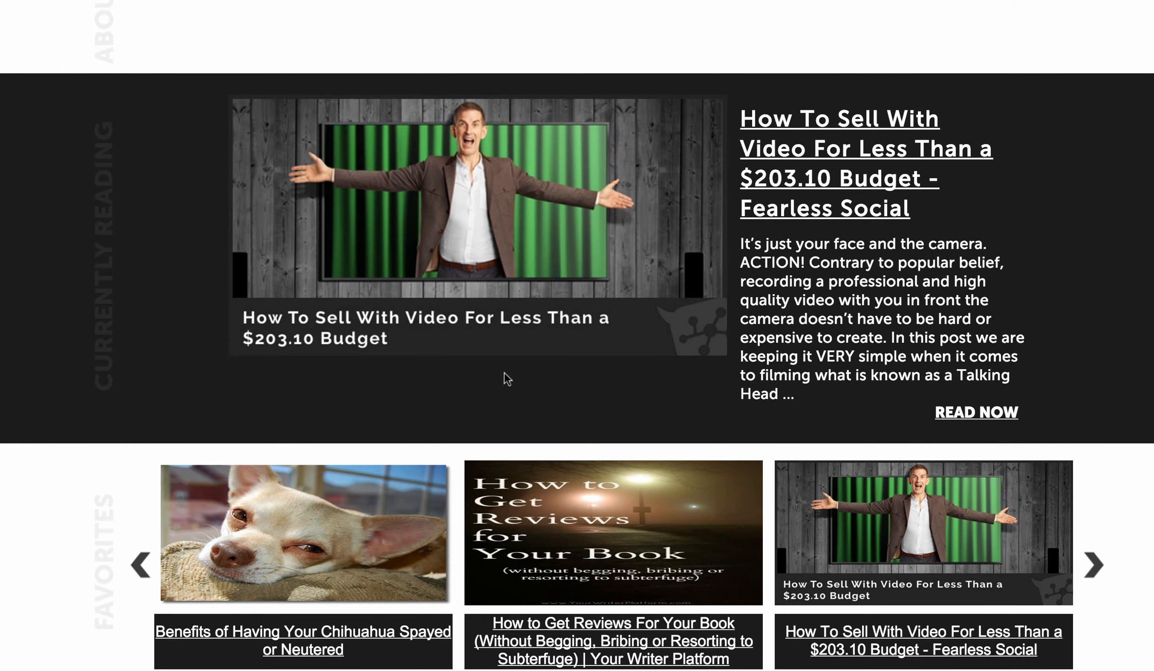
scroll(508, 326, up, 2)
scroll(508, 324, up, 5)
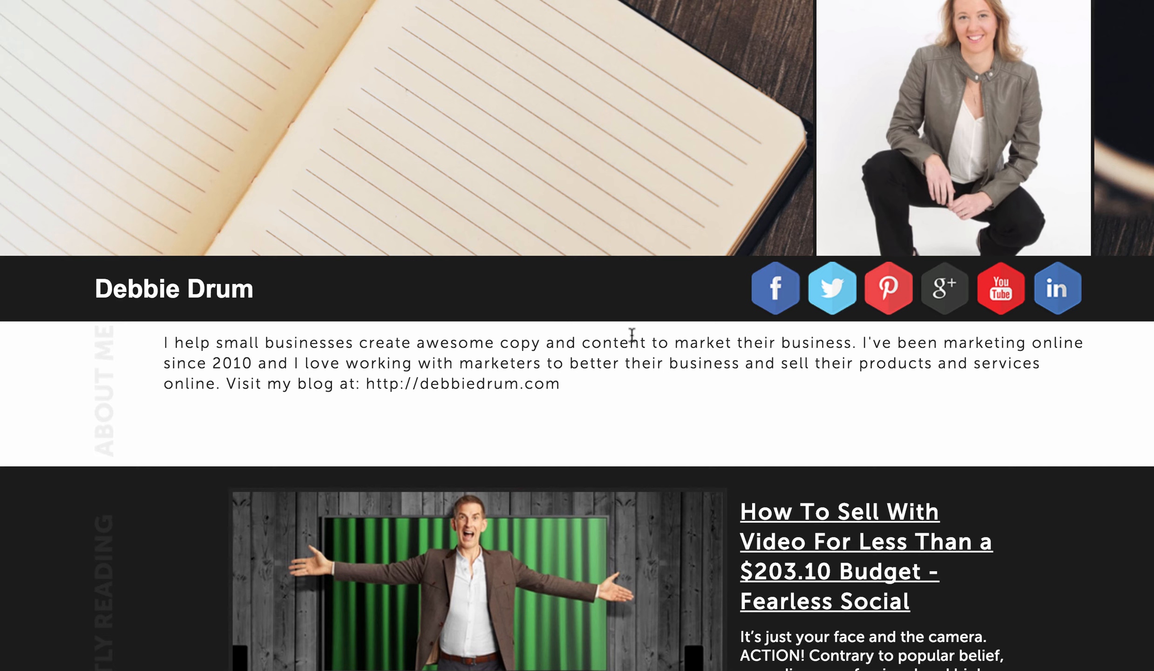
scroll(632, 334, down, 5)
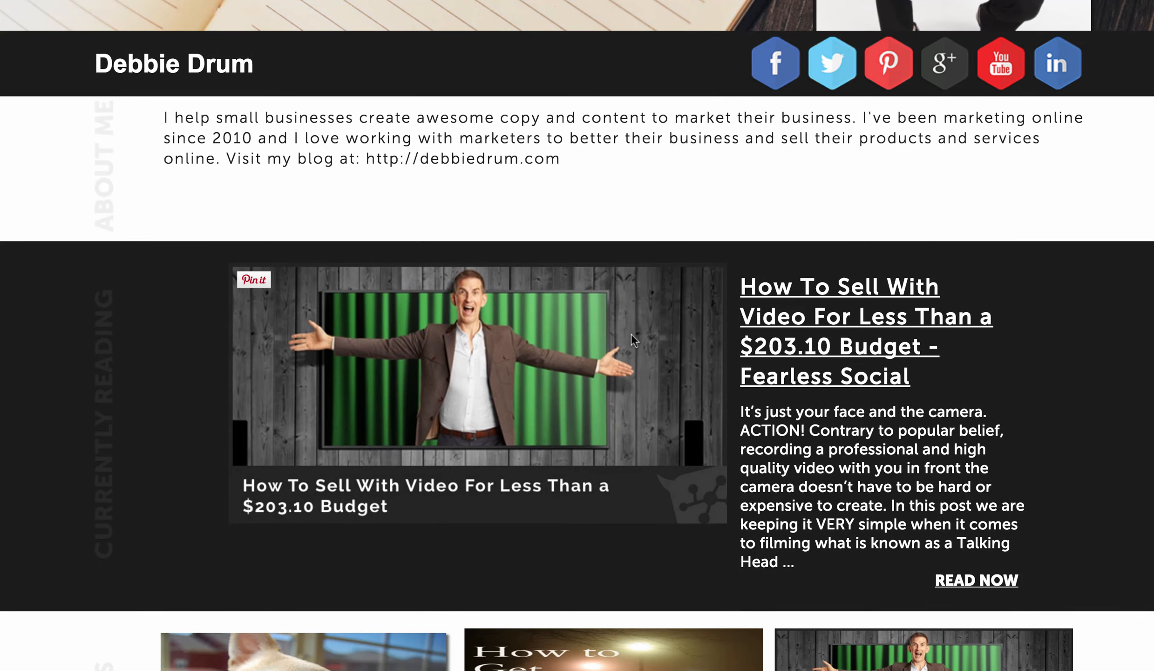
Open the currently reading article from the profile and scroll through the Fearless Social post to examine it.
click(804, 328)
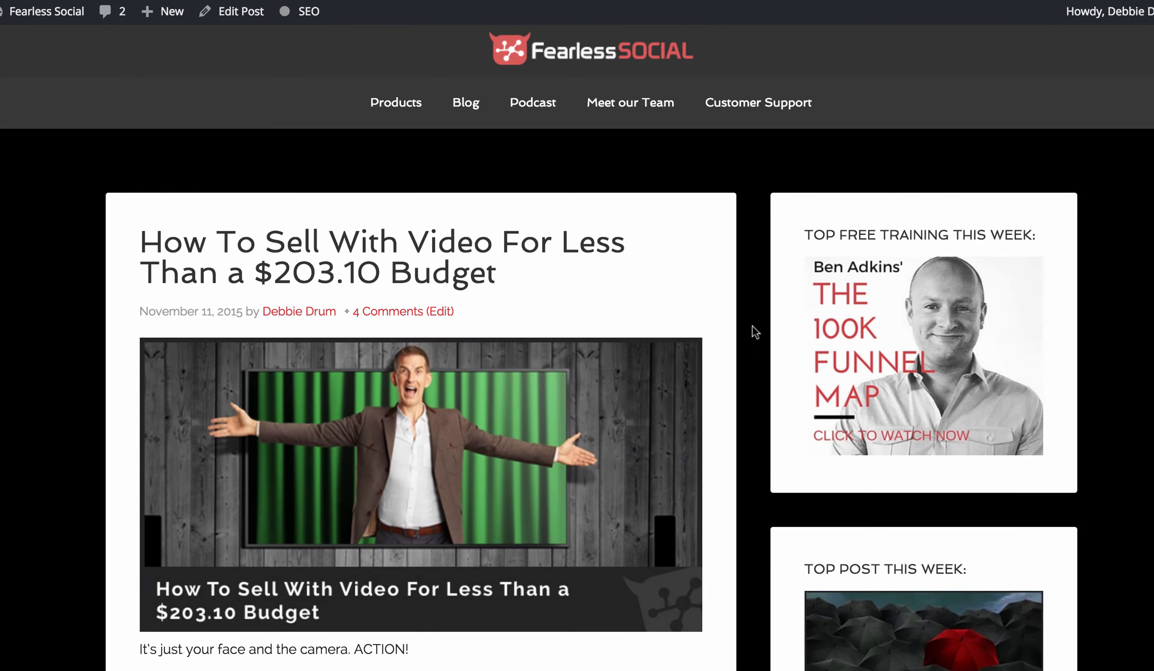
scroll(450, 328, down, 6)
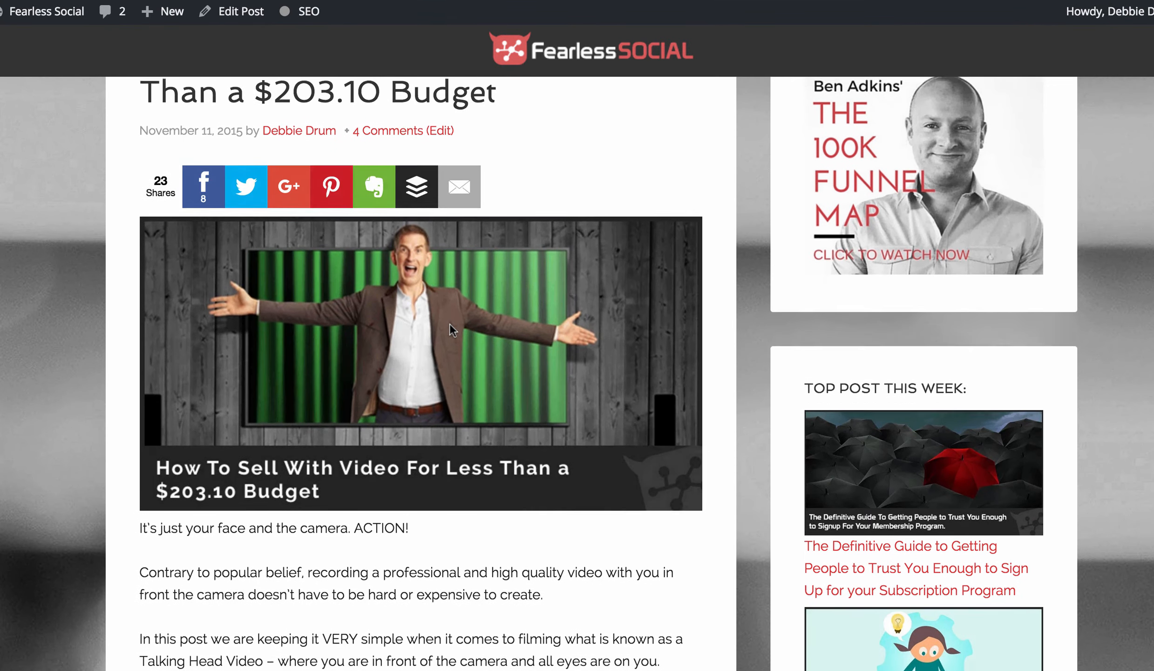
scroll(451, 325, down, 5)
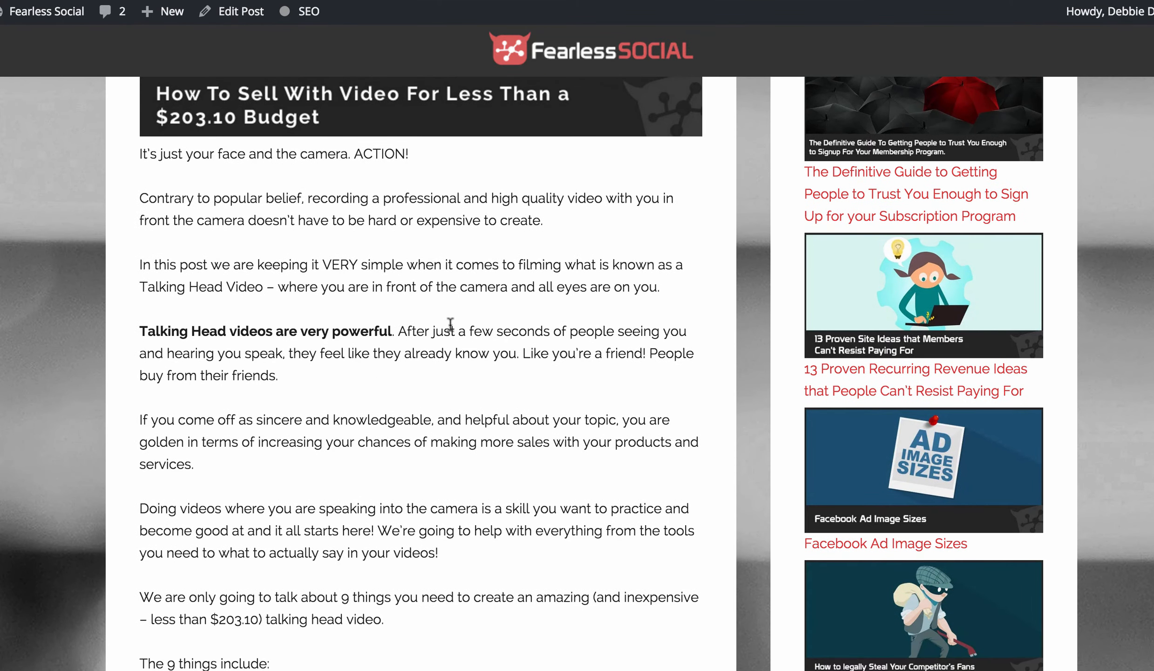
scroll(450, 328, down, 1)
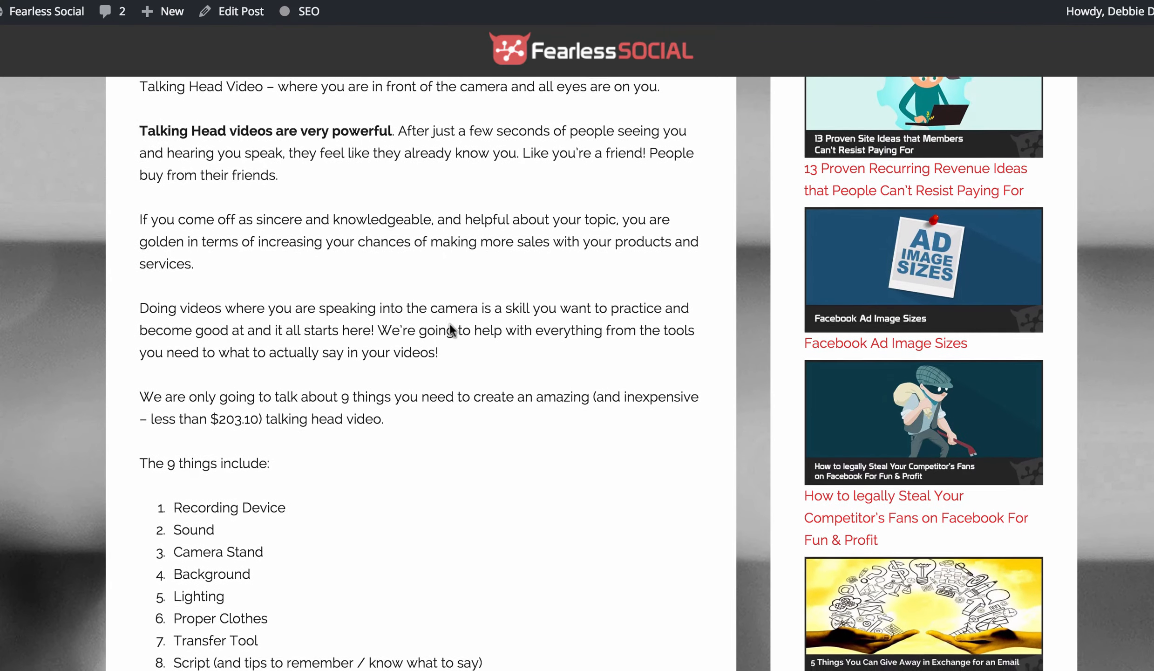
scroll(450, 322, down, 6)
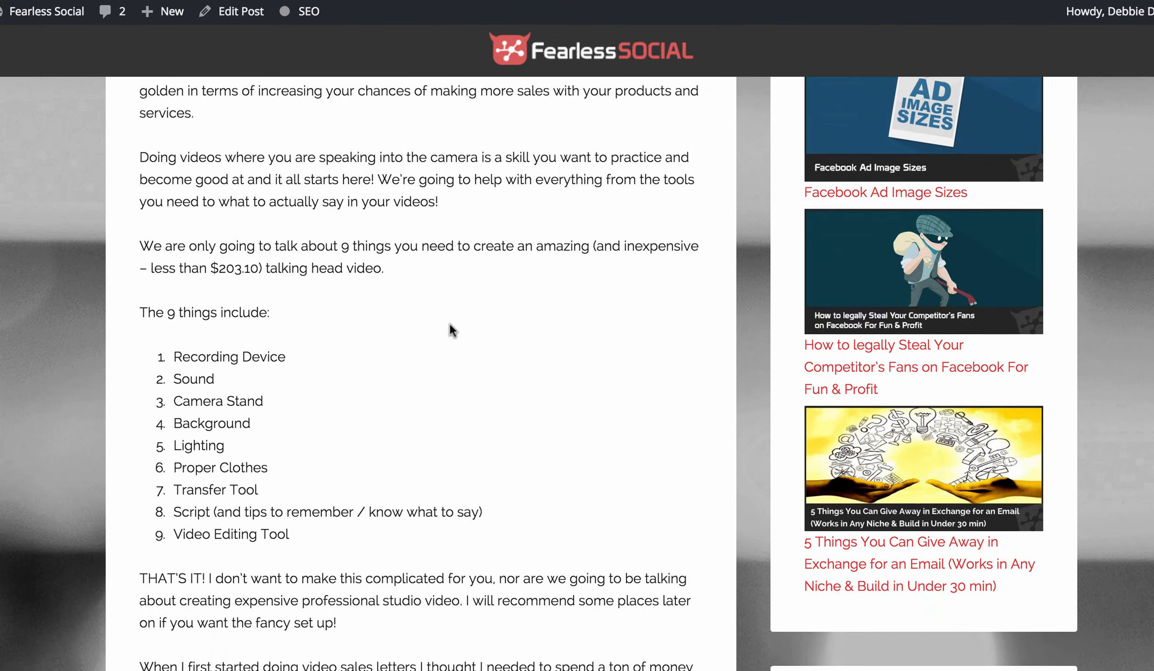
scroll(450, 329, down, 6)
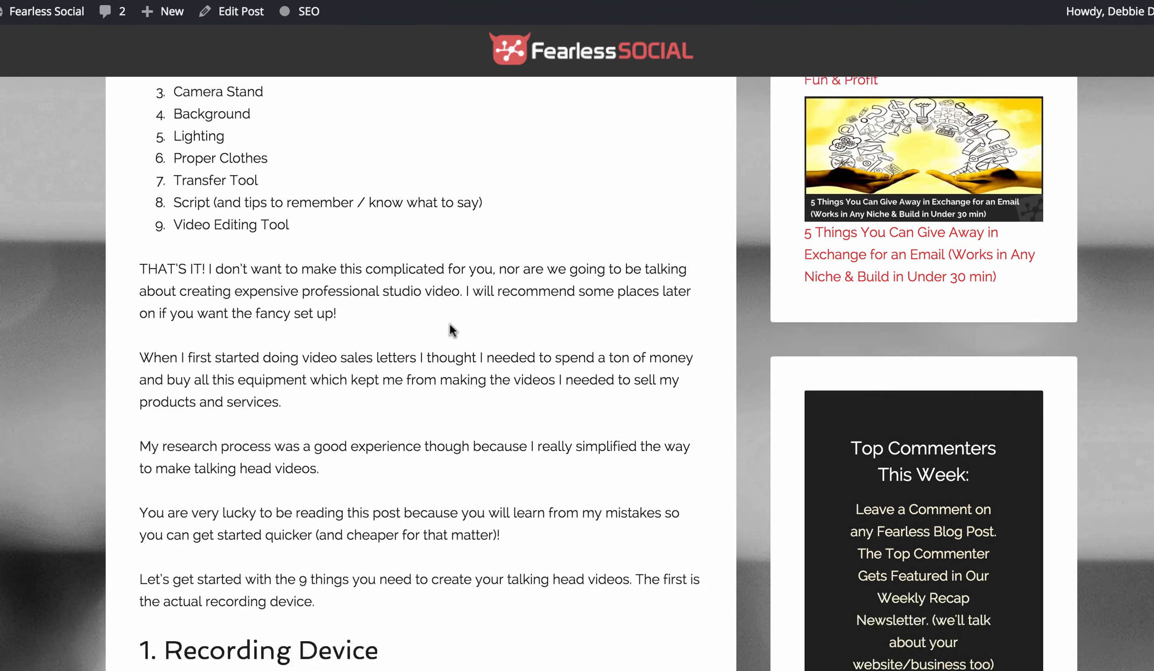
scroll(450, 327, down, 3)
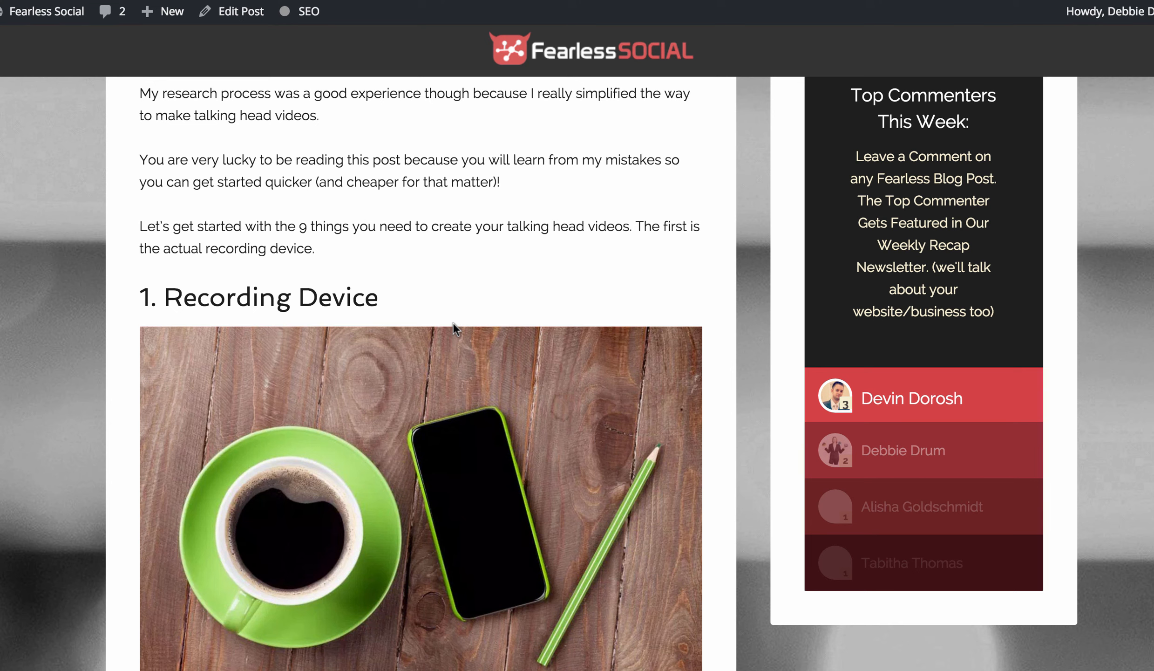
scroll(453, 322, down, 3)
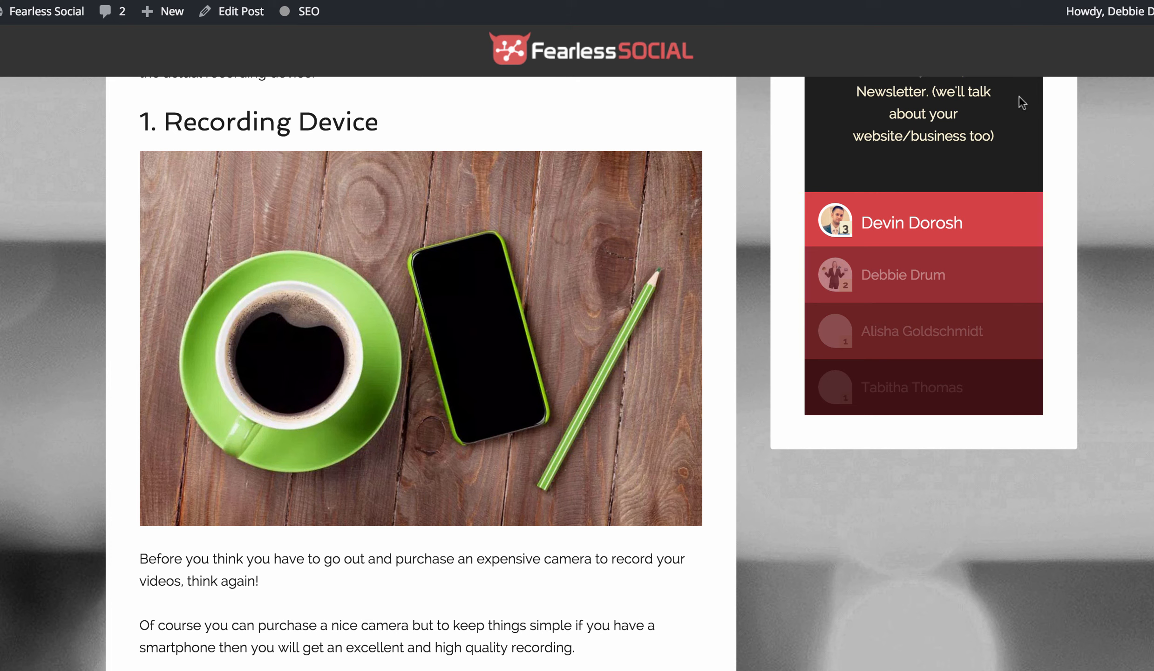
Open the debbiedrum.com blog in a new tab and follow its About Debbie Drum link to the profile.
key(super+t)
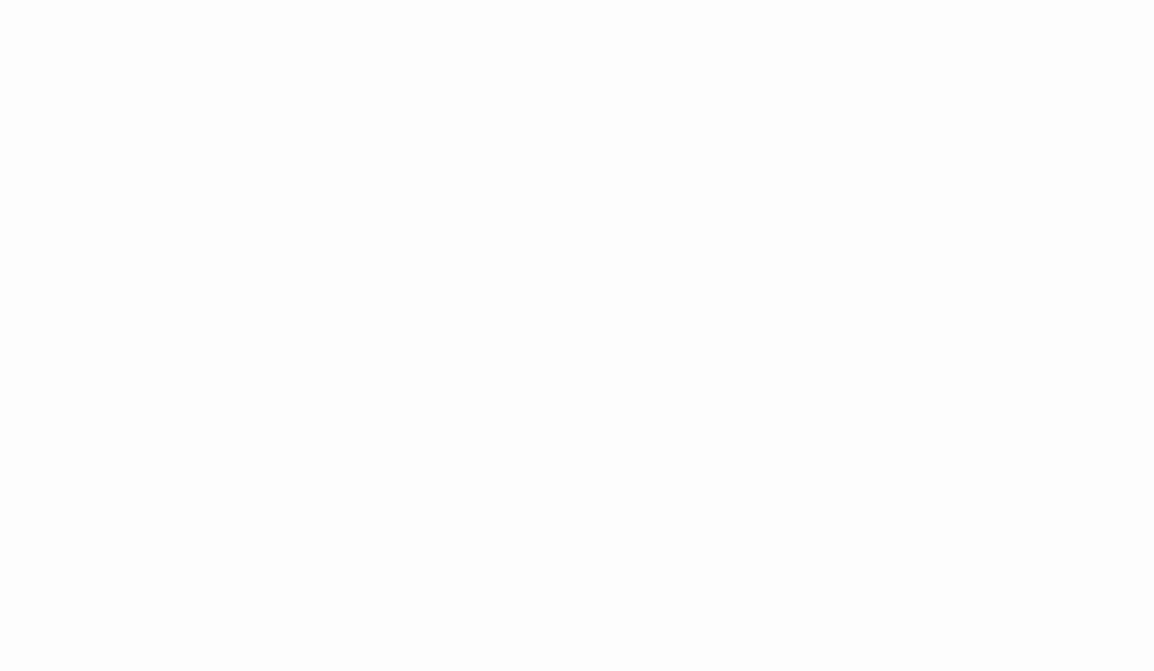
text(deb)
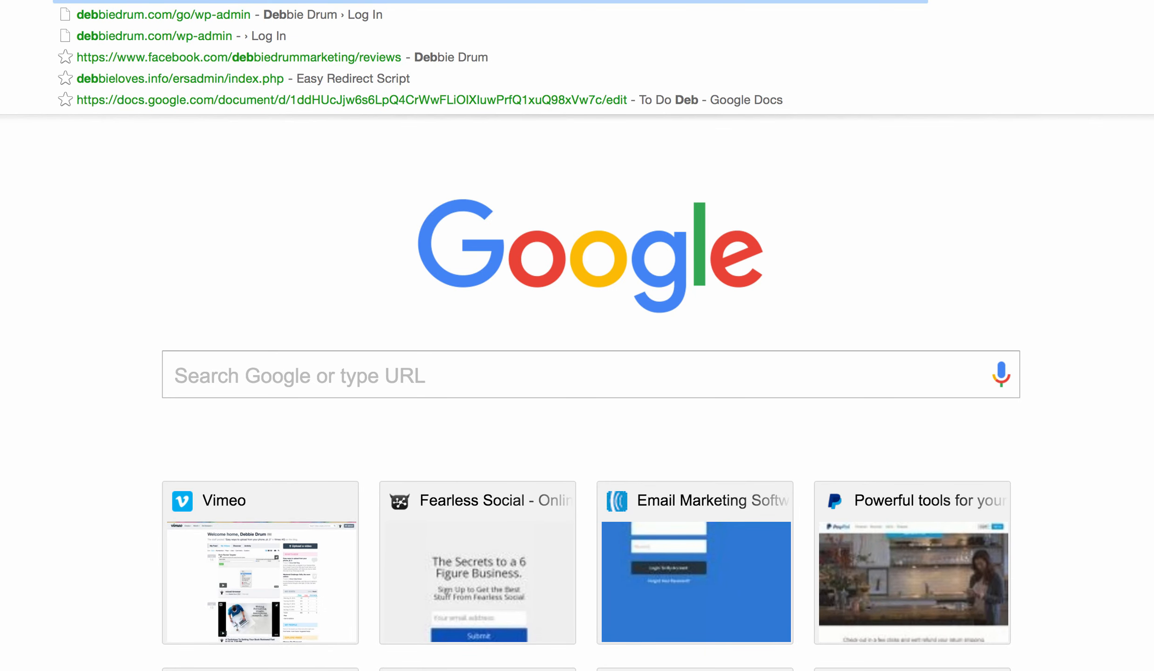
key(Return)
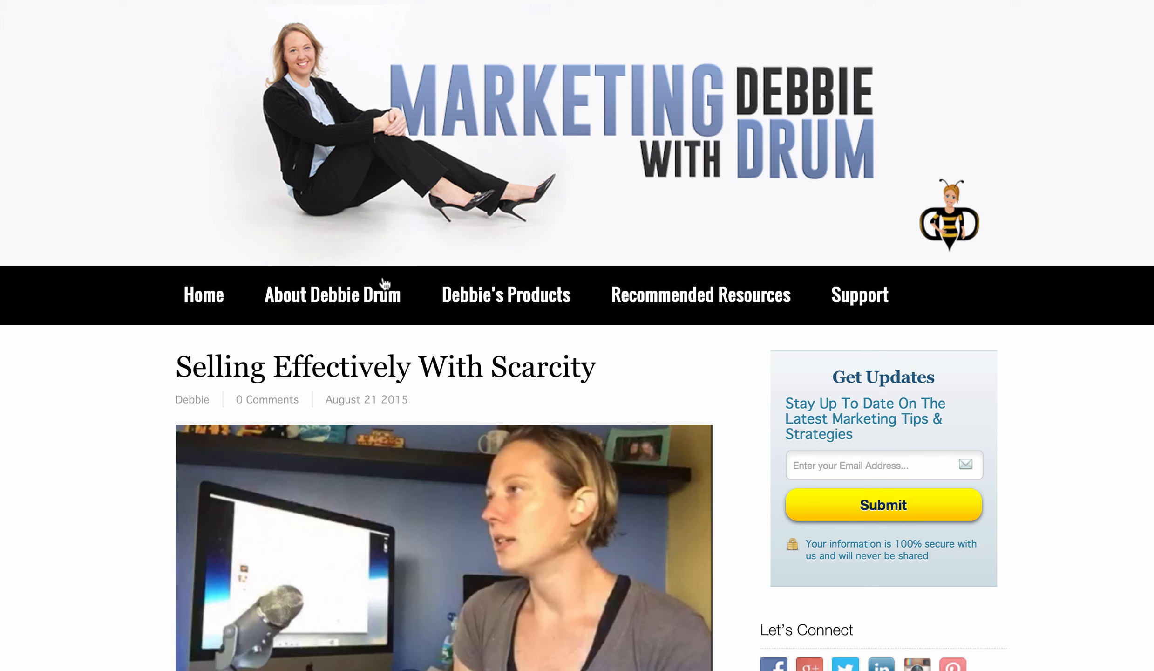
click(351, 298)
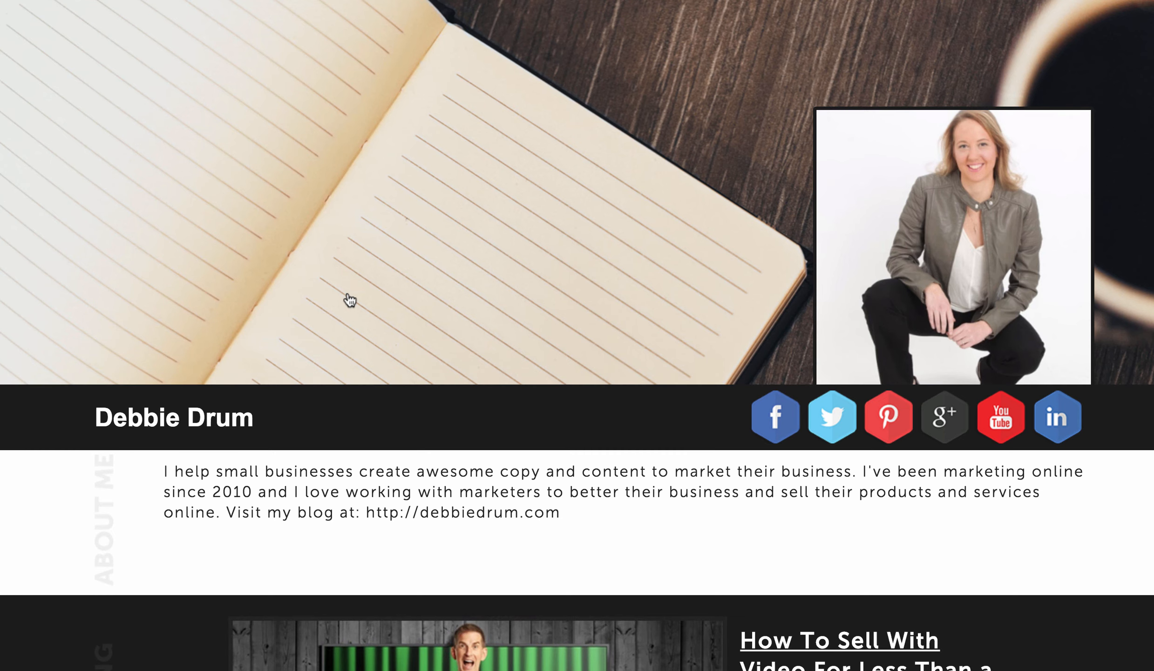
Scroll through the linked profile page, return to the blog and reopen the About Debbie Drum link.
scroll(595, 309, down, 15)
scroll(596, 310, up, 10)
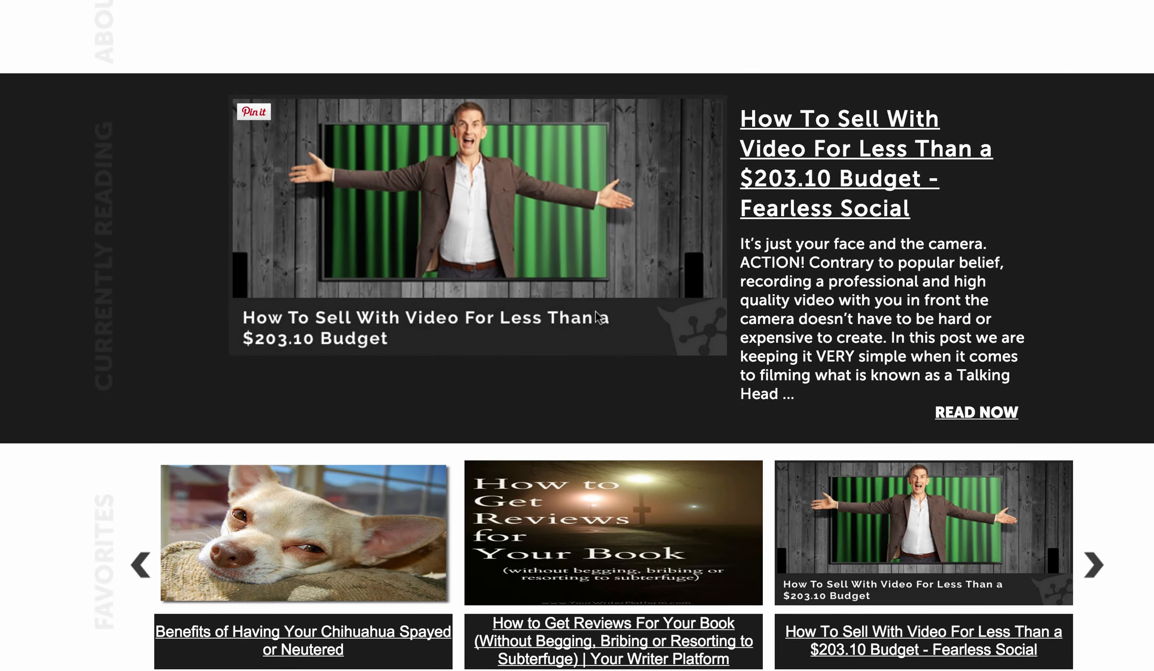
scroll(596, 310, down, 10)
scroll(597, 341, up, 3)
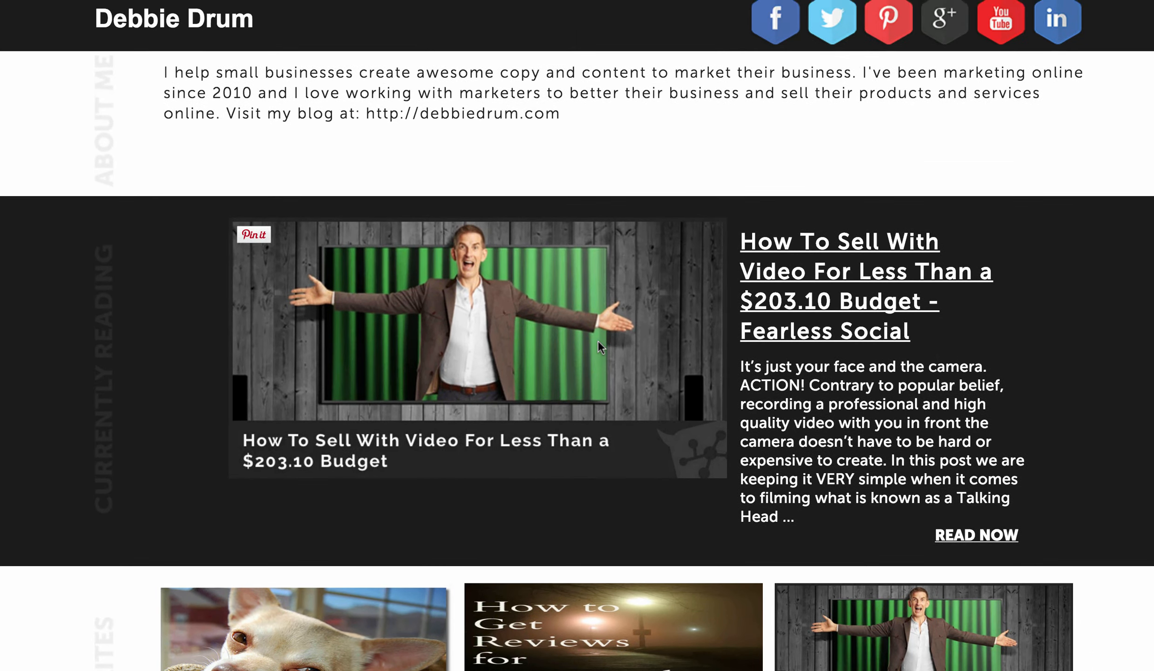
scroll(597, 340, up, 6)
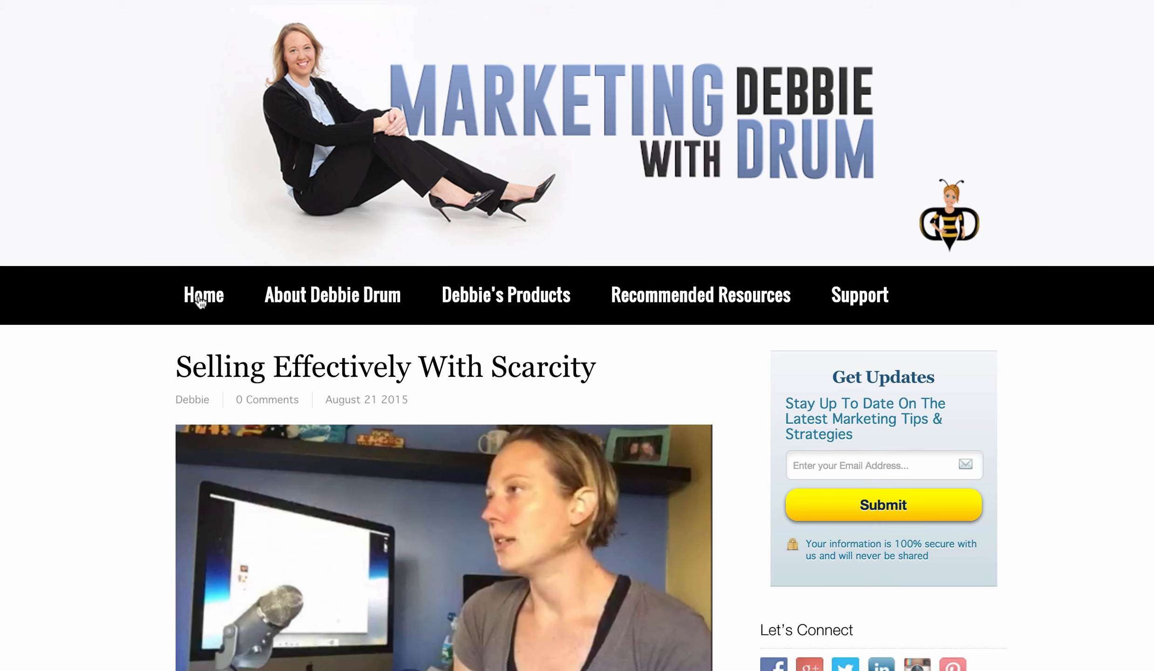
click(347, 295)
scroll(468, 293, down, 8)
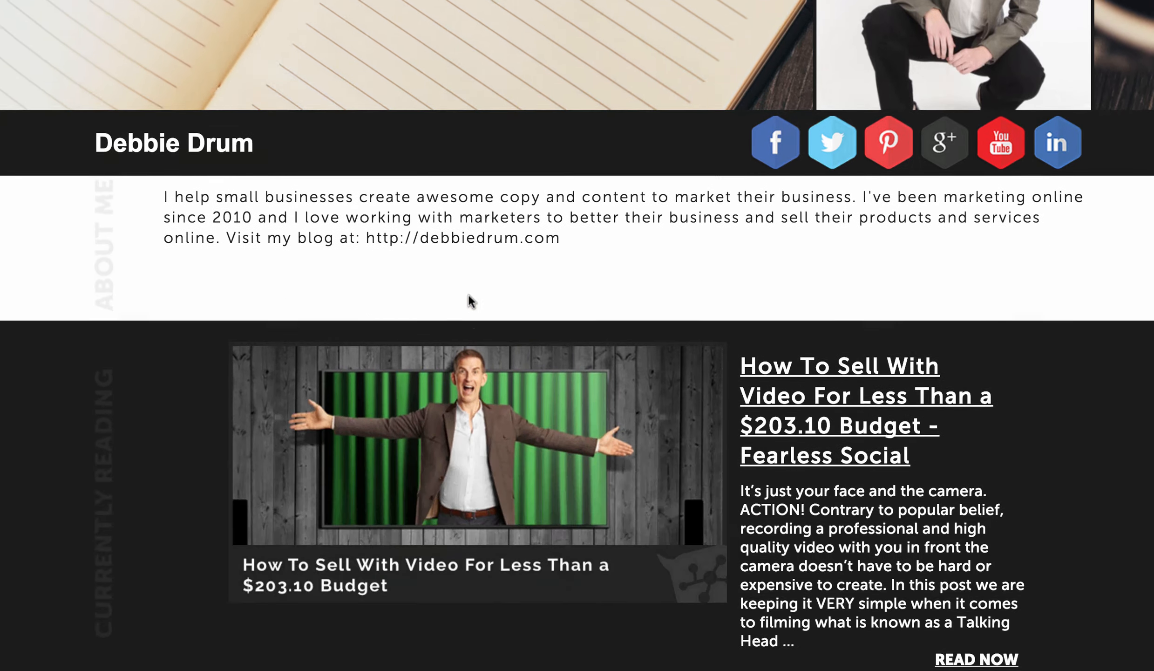